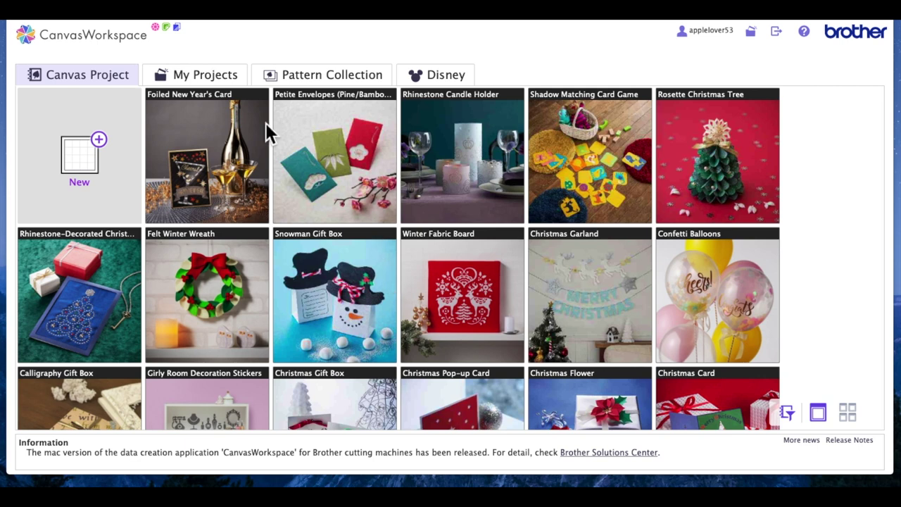
- Start a new blank project and place a text object on the mat
click(101, 140)
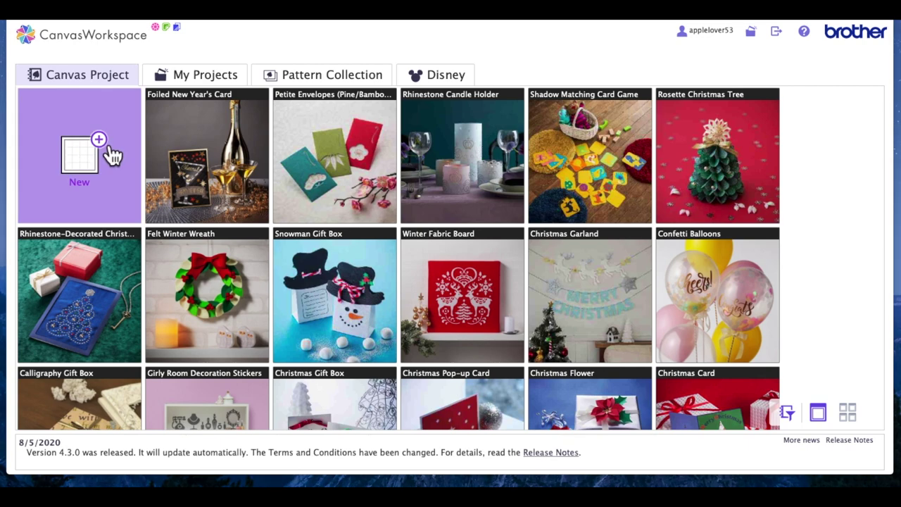
click(103, 150)
click(89, 296)
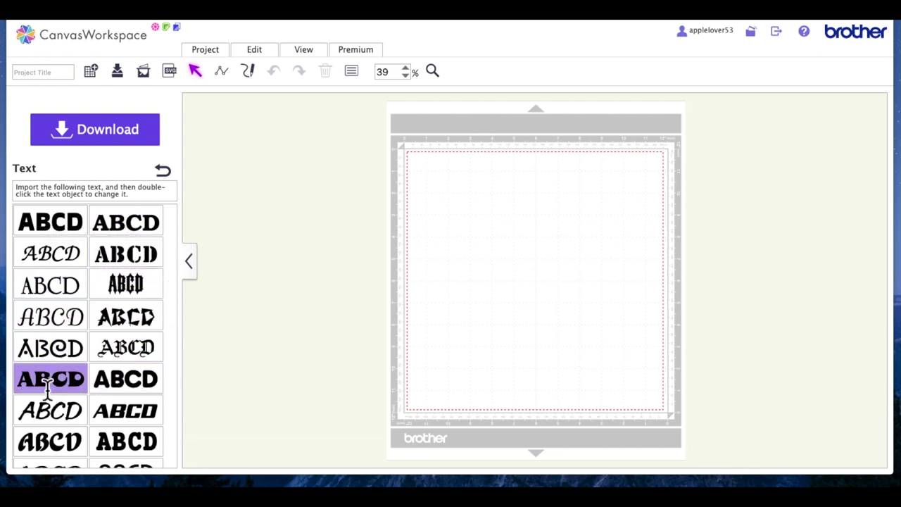
drag(46, 391, 524, 224)
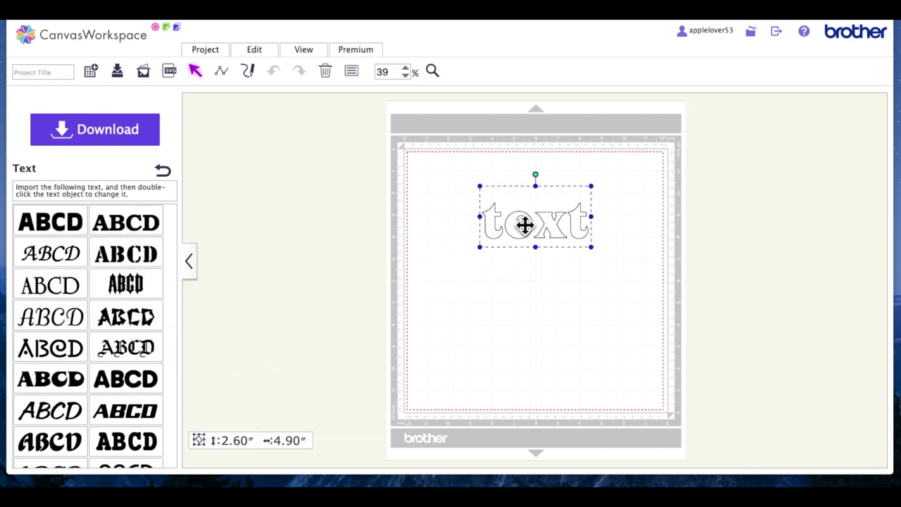
- Replace the placeholder text with 18 and move it toward the mat's upper left
double_click(593, 227)
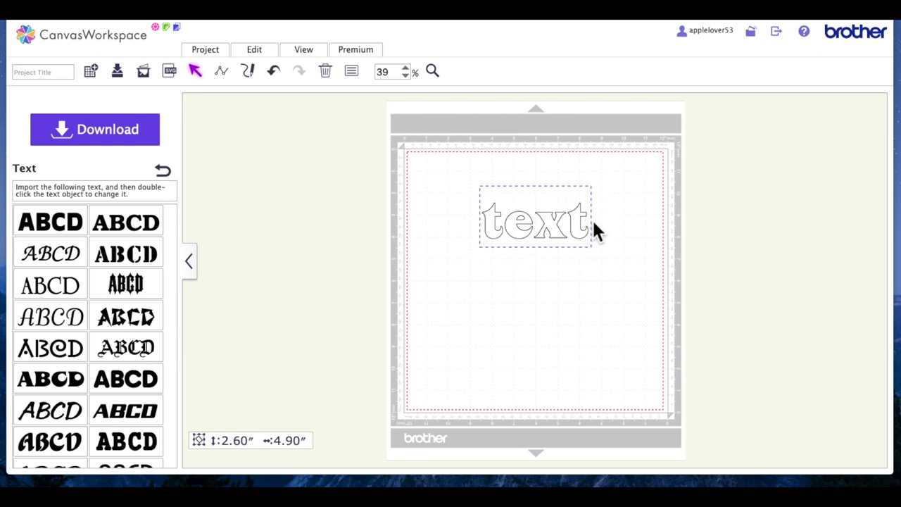
drag(593, 224, 484, 221)
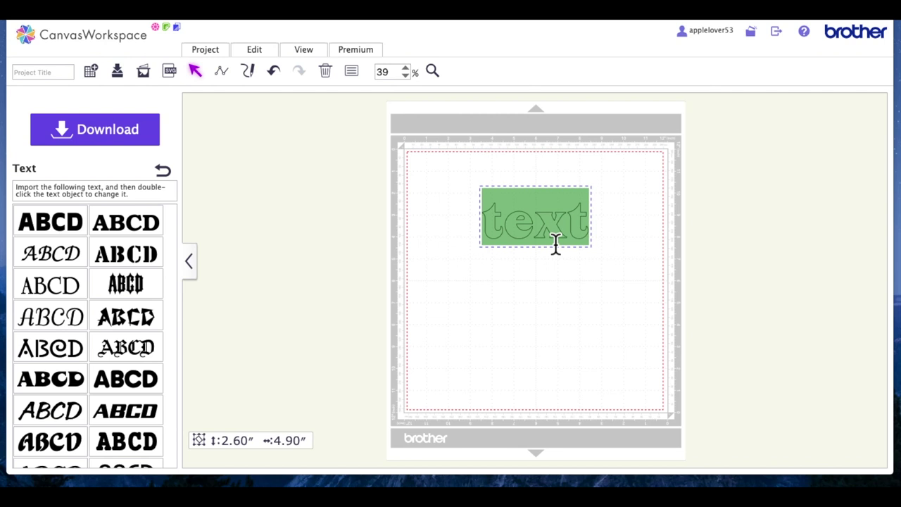
text(18)
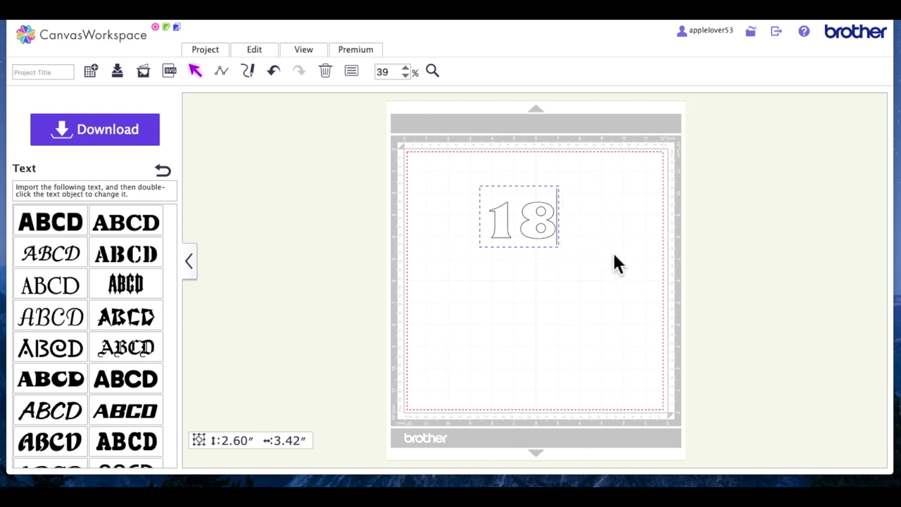
click(551, 237)
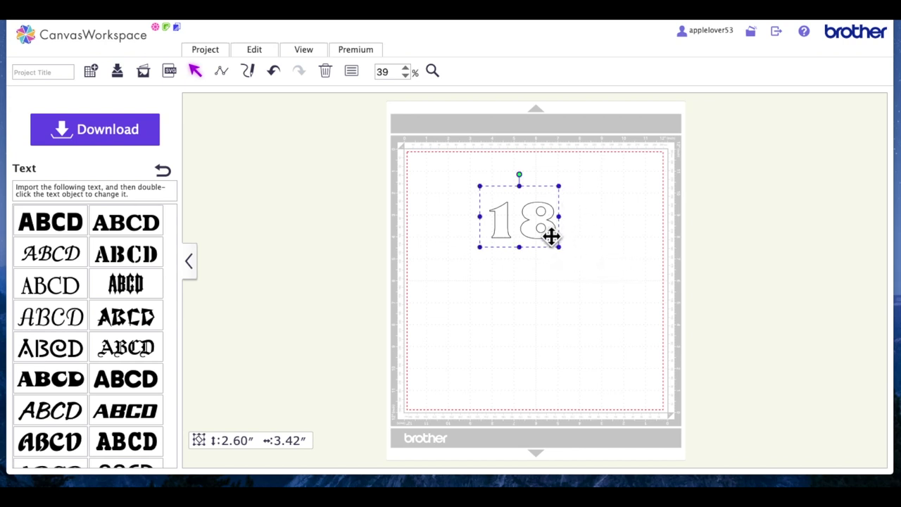
drag(551, 237, 519, 234)
click(556, 248)
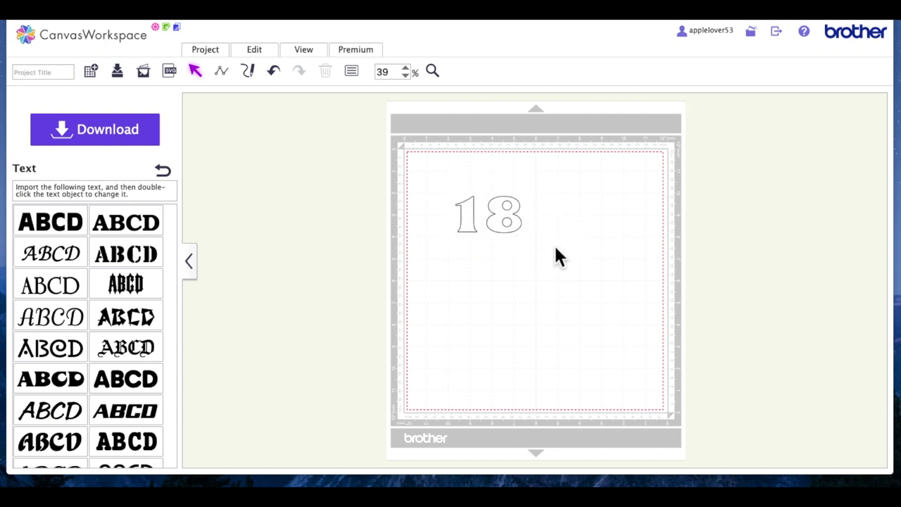
click(510, 238)
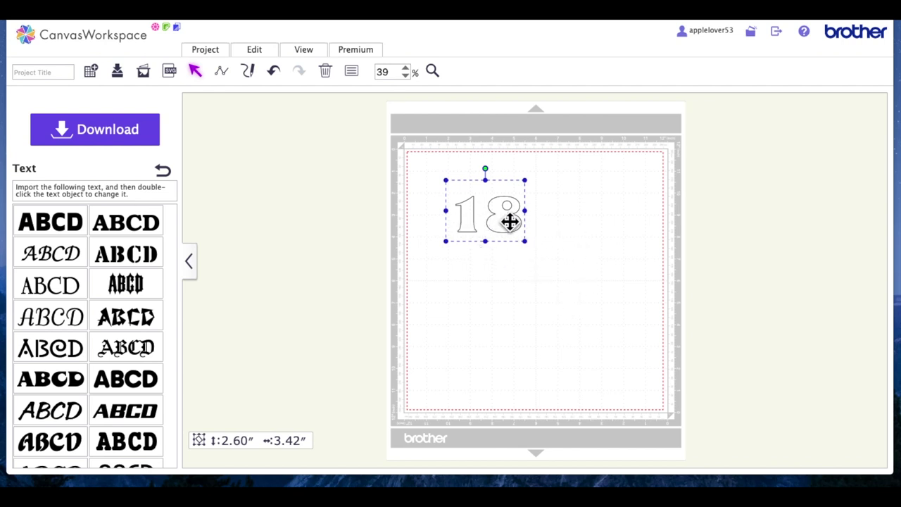
- Divide the 18 into a separate 1 and 8
right_click(508, 225)
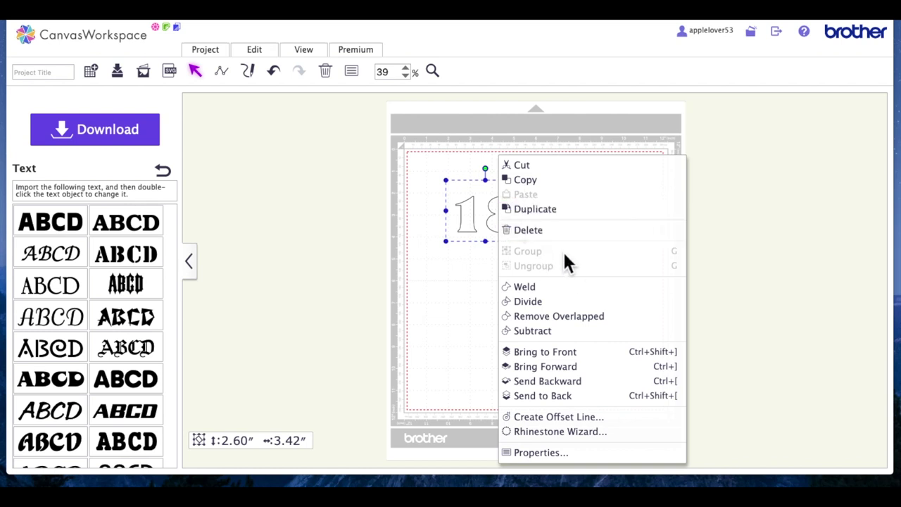
click(532, 303)
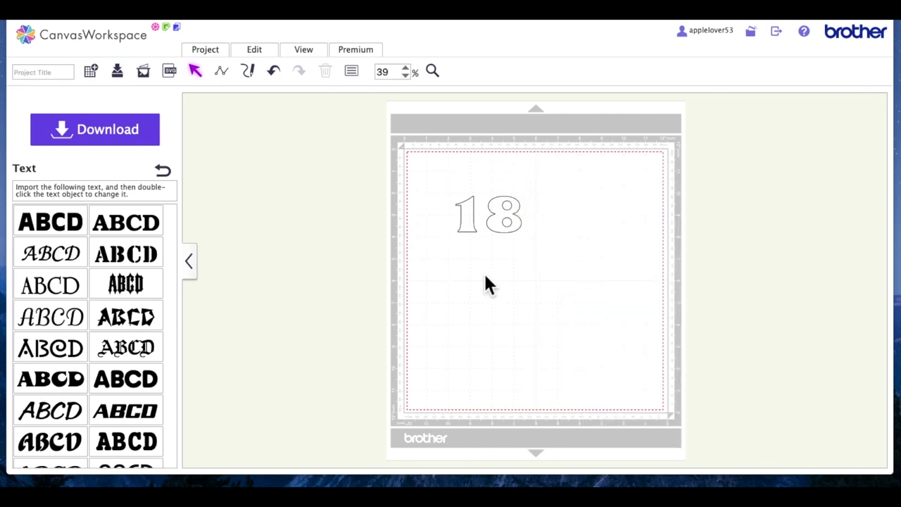
click(476, 221)
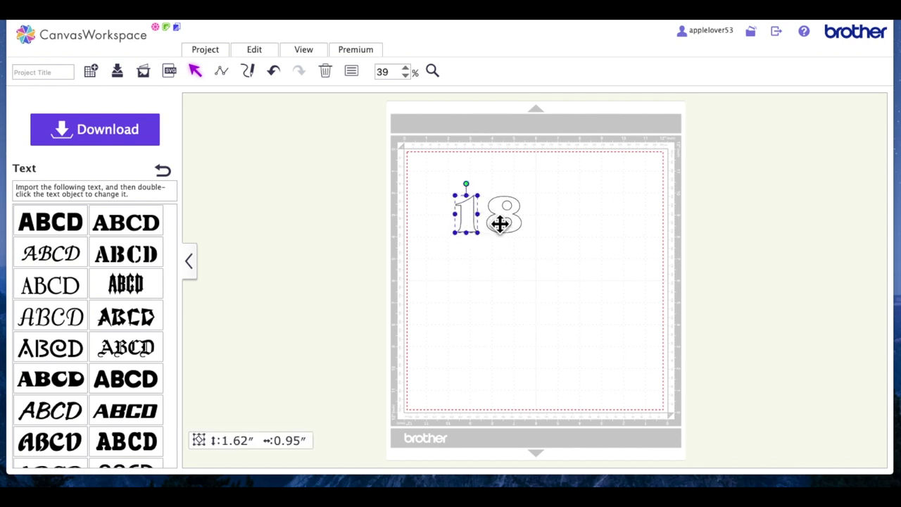
click(501, 224)
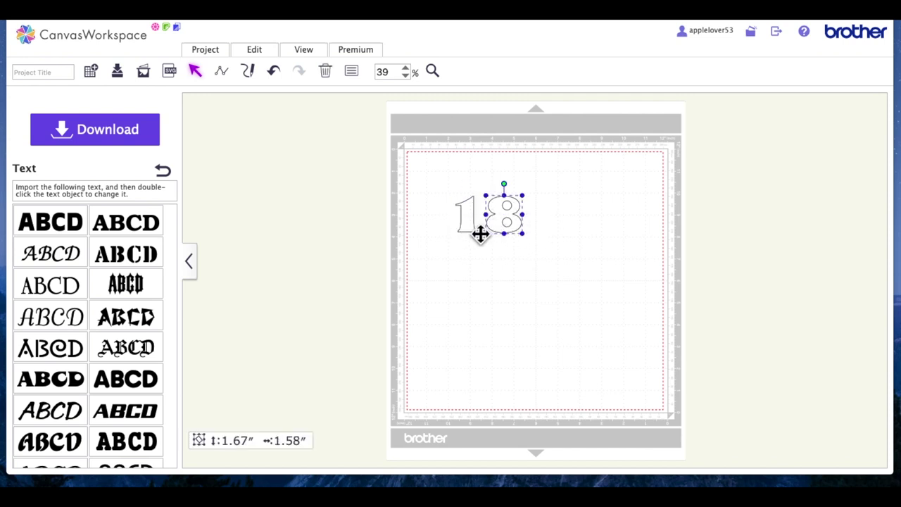
click(477, 227)
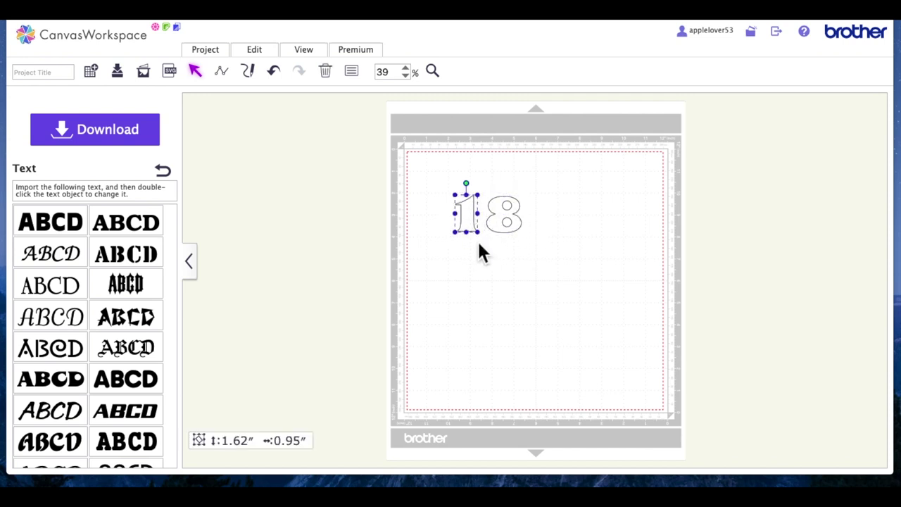
click(281, 84)
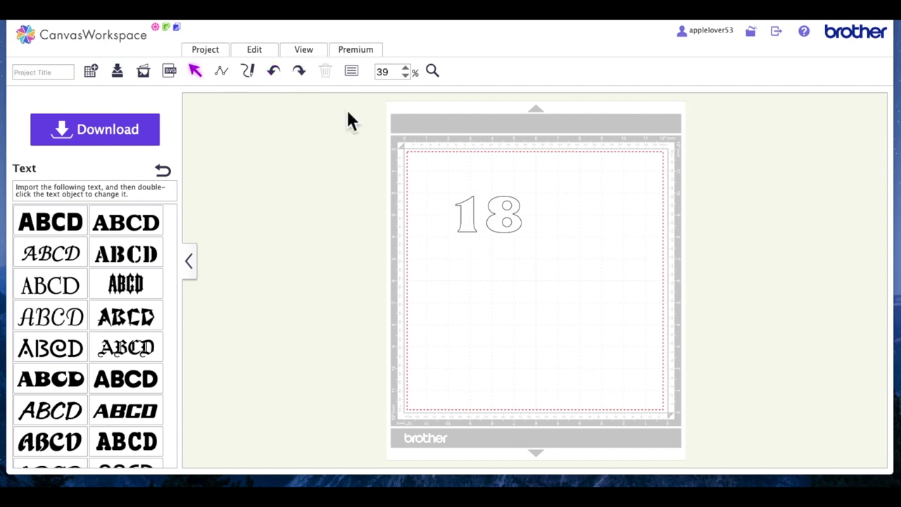
- Nudge the 1 two steps right toward the 8, then select both digits
click(476, 231)
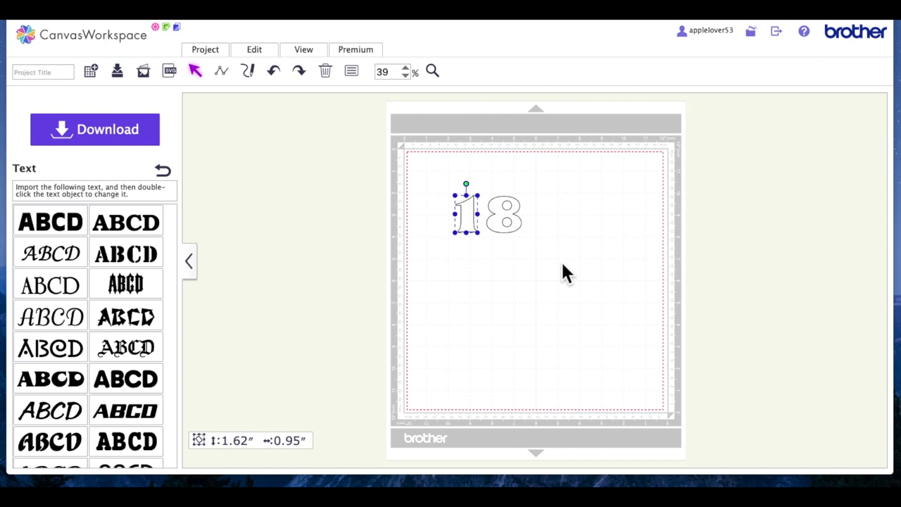
key(Right)
key(Right)
key(Right)
key(Right)
key(Right)
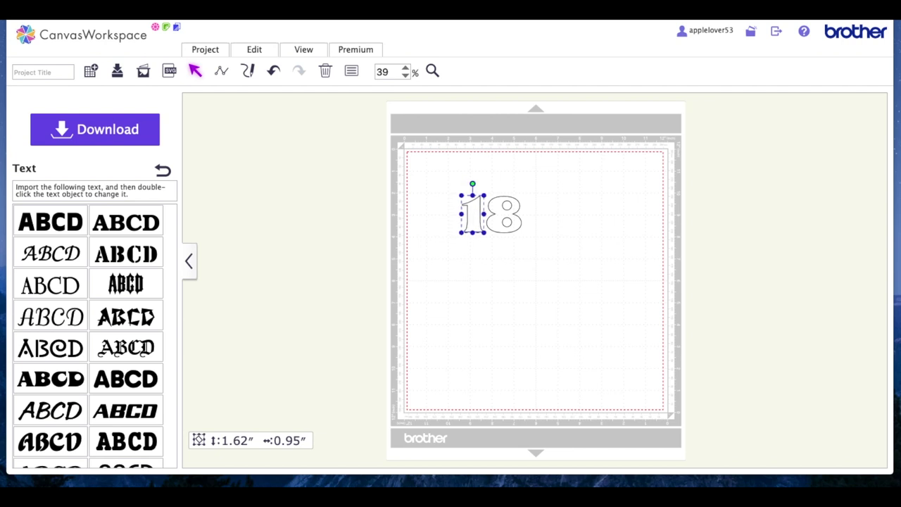
key(Right)
click(574, 190)
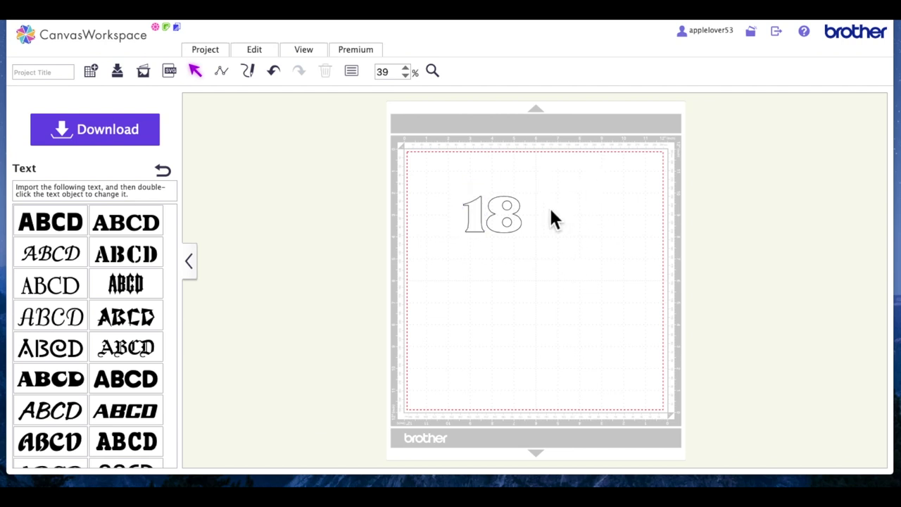
drag(433, 169, 579, 273)
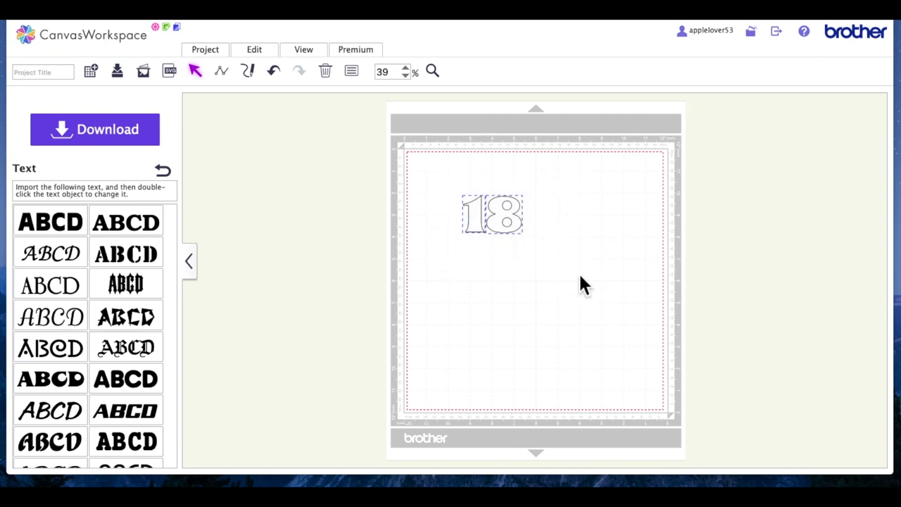
- Group the selected 1 and 8 into one 1.67″ × 2.65″ object
right_click(504, 226)
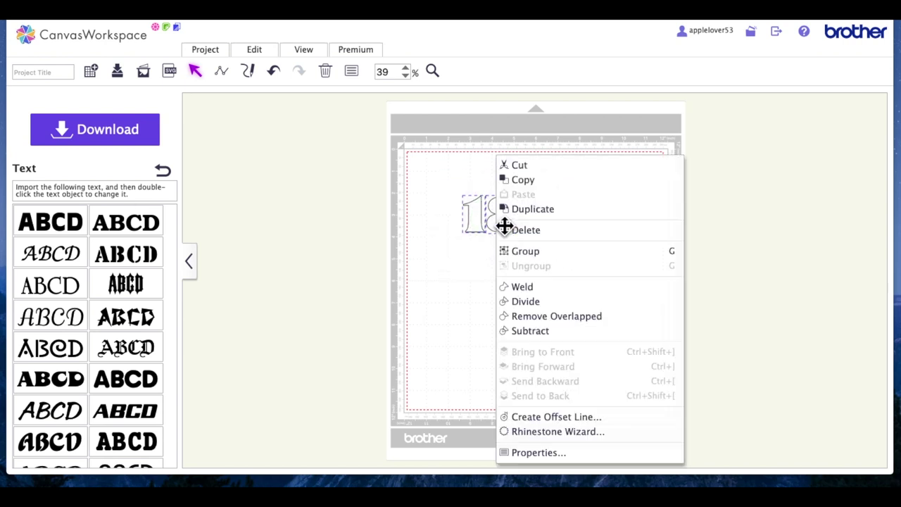
click(530, 255)
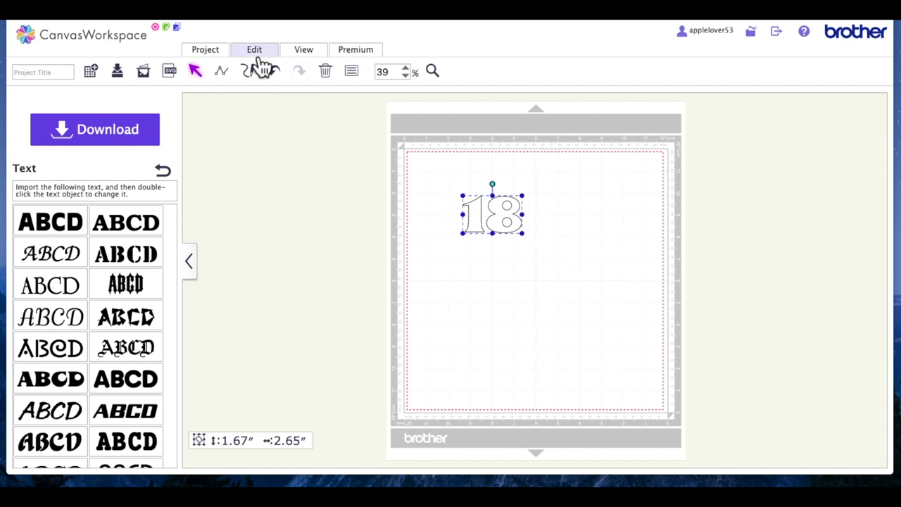
- Switch the mat area to 12 × 24 inches and zoom out to 25%
click(221, 57)
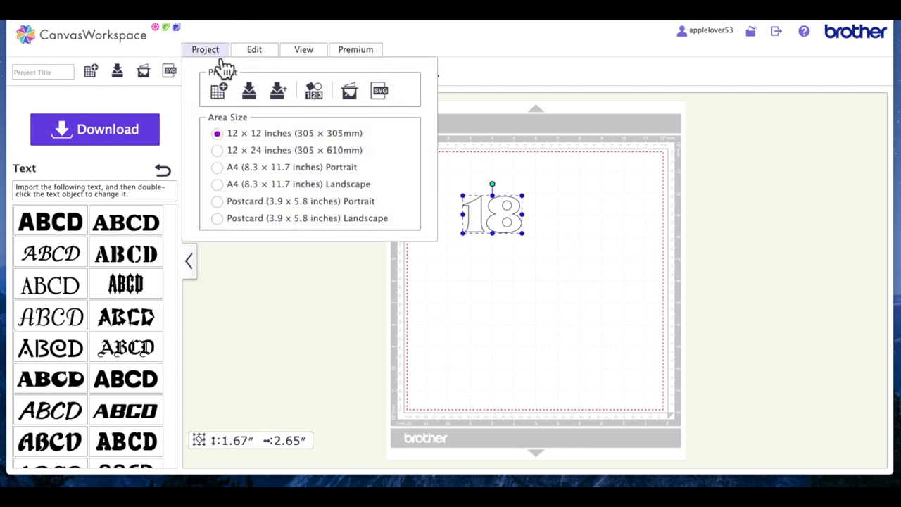
click(229, 157)
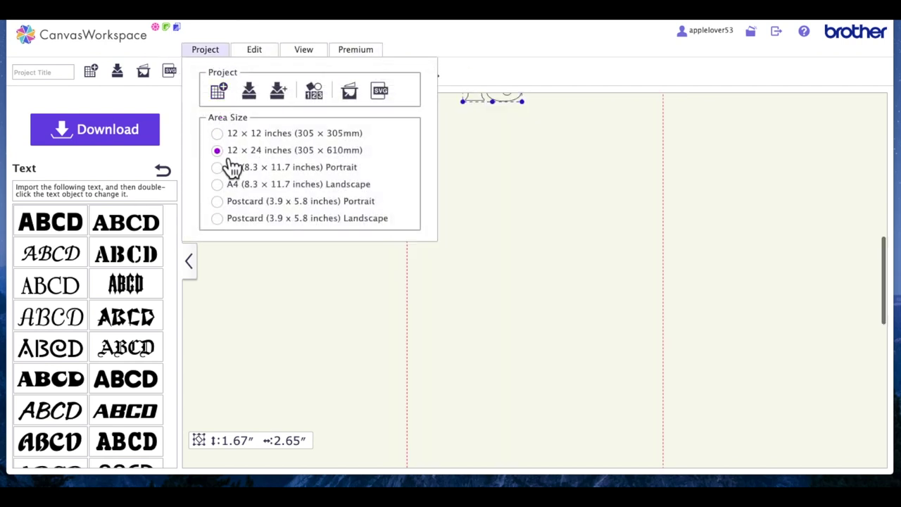
click(407, 75)
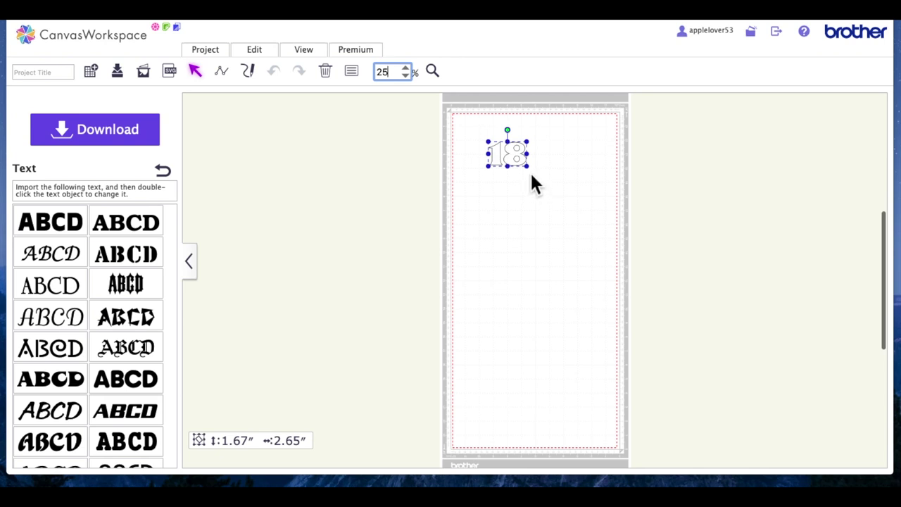
- Stretch the 18 to 17.04″ tall by 10.31″ wide and position it within the mat
drag(519, 161, 521, 198)
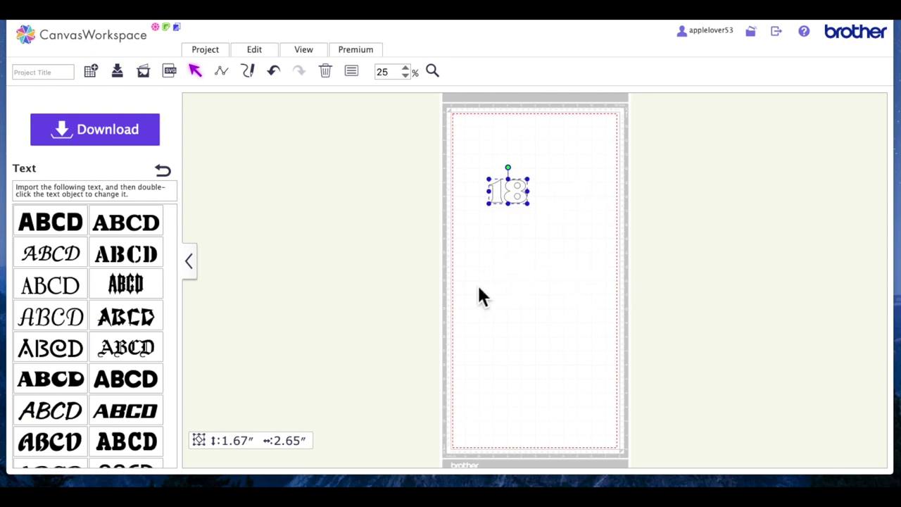
drag(532, 207, 607, 251)
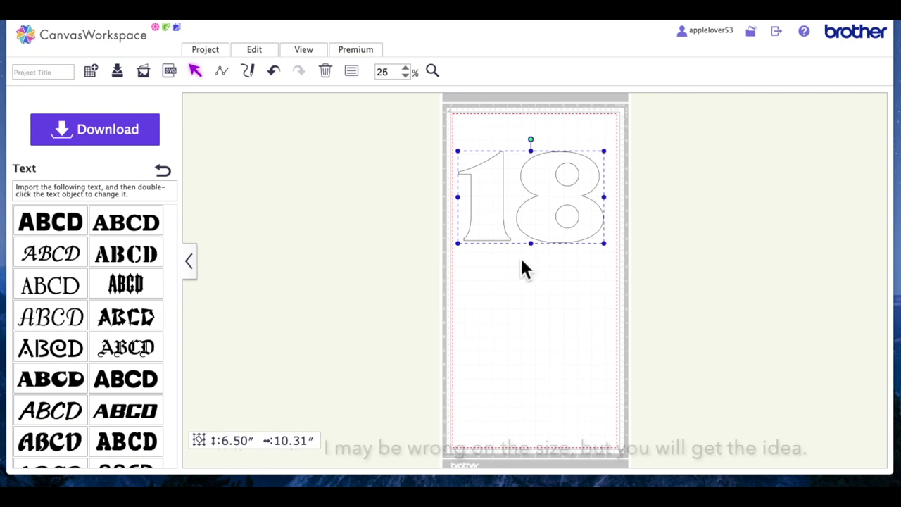
click(546, 240)
drag(546, 240, 547, 226)
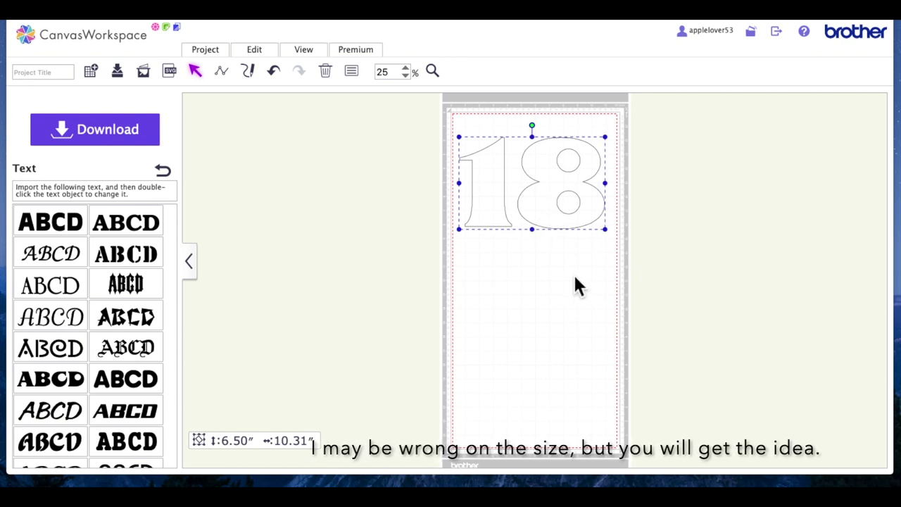
drag(540, 238, 544, 381)
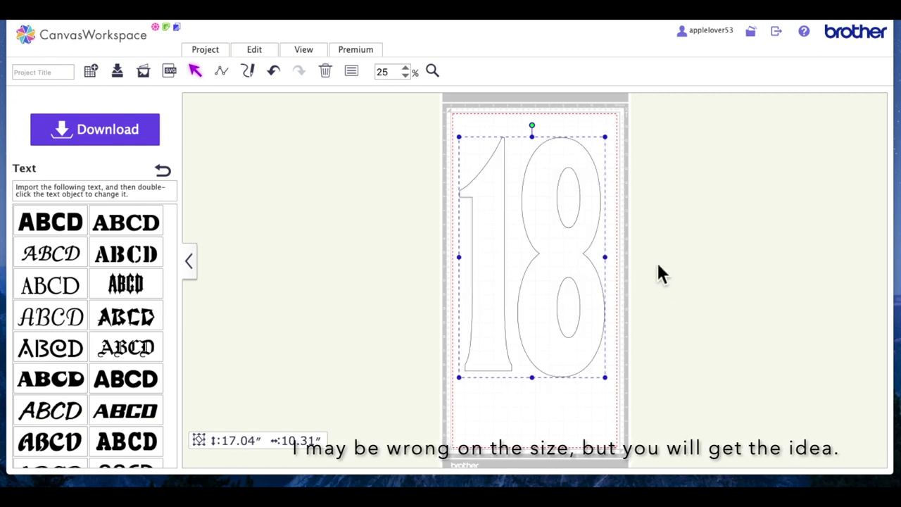
mouse_move(557, 292)
mouse_down()
mouse_move(565, 288)
mouse_move(557, 281)
mouse_up()
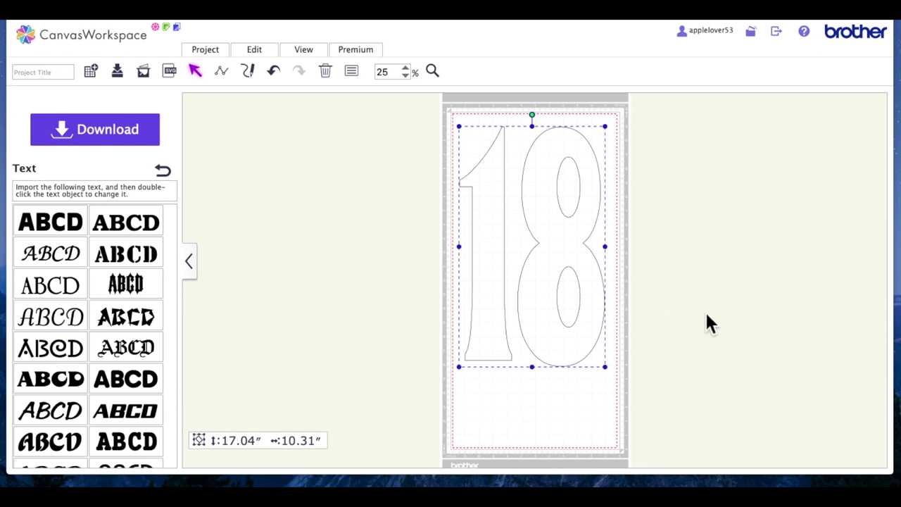
mouse_move(552, 274)
mouse_down()
mouse_move(571, 278)
mouse_move(554, 275)
mouse_up()
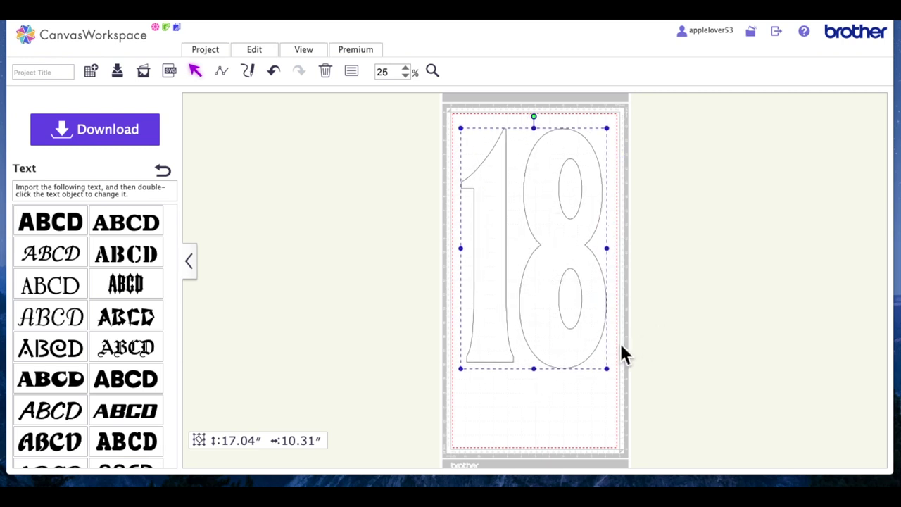
right_click(547, 299)
- Duplicate the 18, park the copy right of the mat, and reselect the original
click(596, 224)
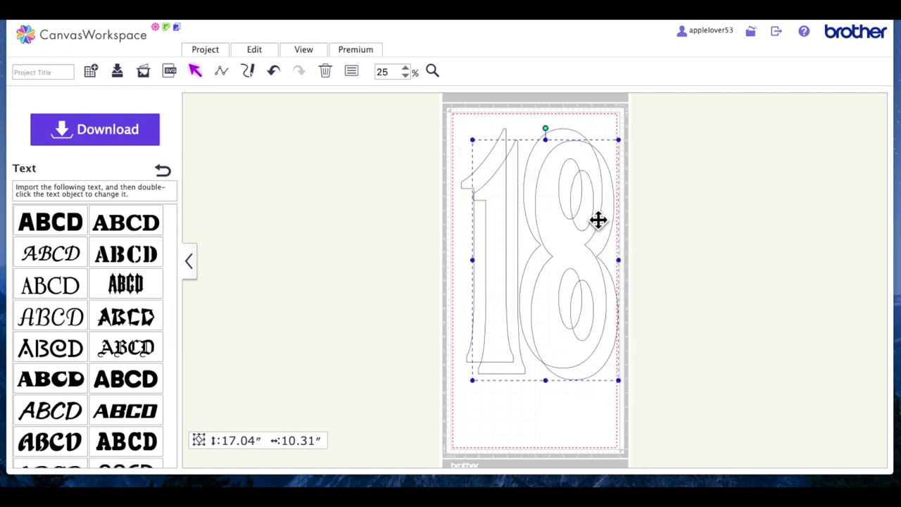
drag(597, 220, 802, 244)
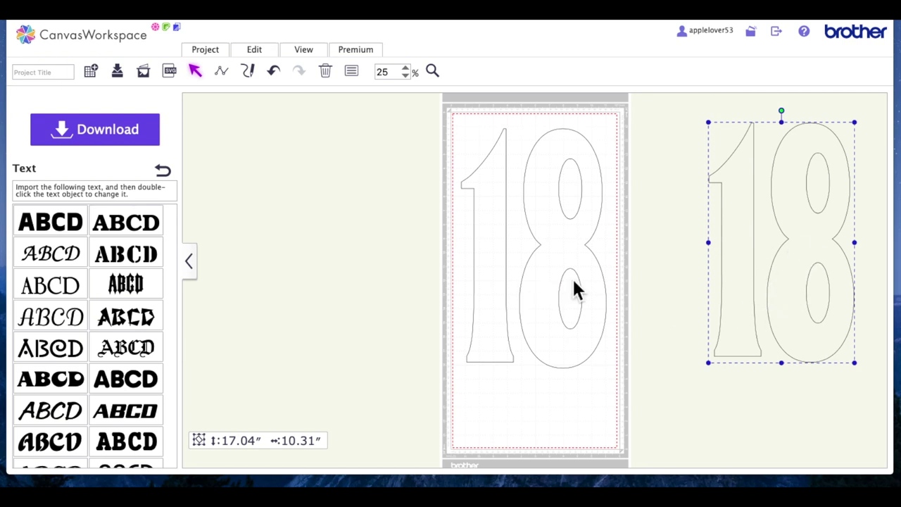
click(557, 300)
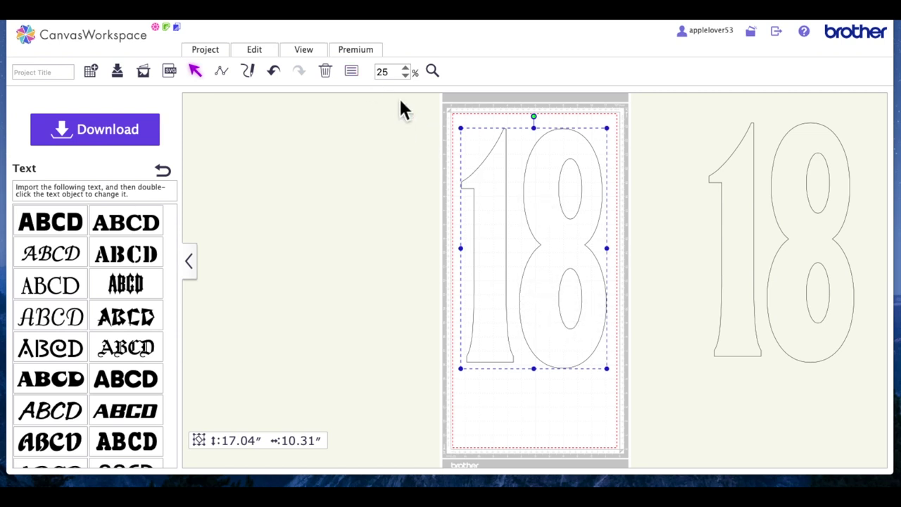
- Set the mat's 18 to red fill and red line colour in Properties
click(353, 75)
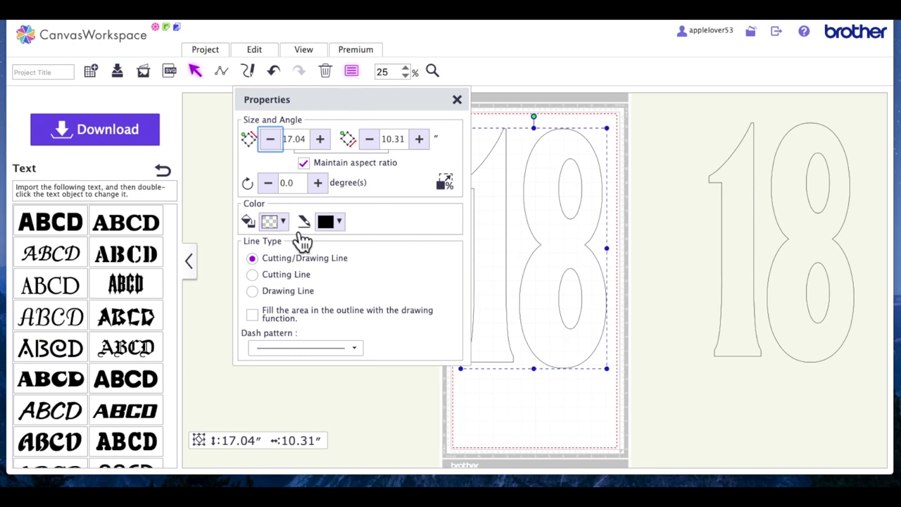
click(275, 221)
click(339, 245)
click(338, 221)
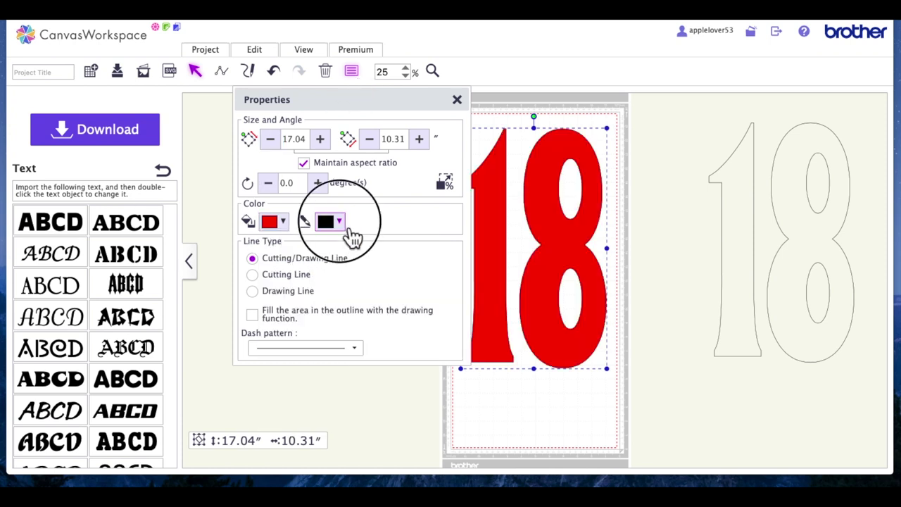
click(395, 246)
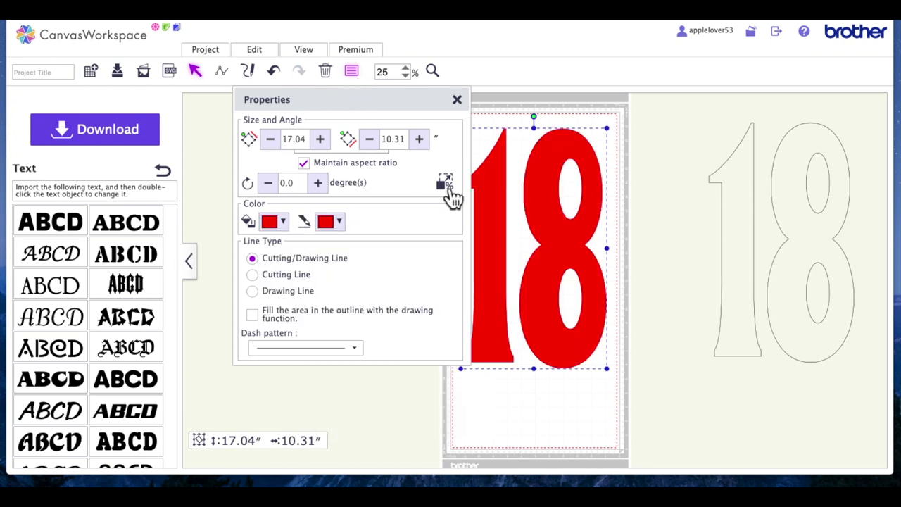
click(457, 99)
drag(579, 256, 571, 257)
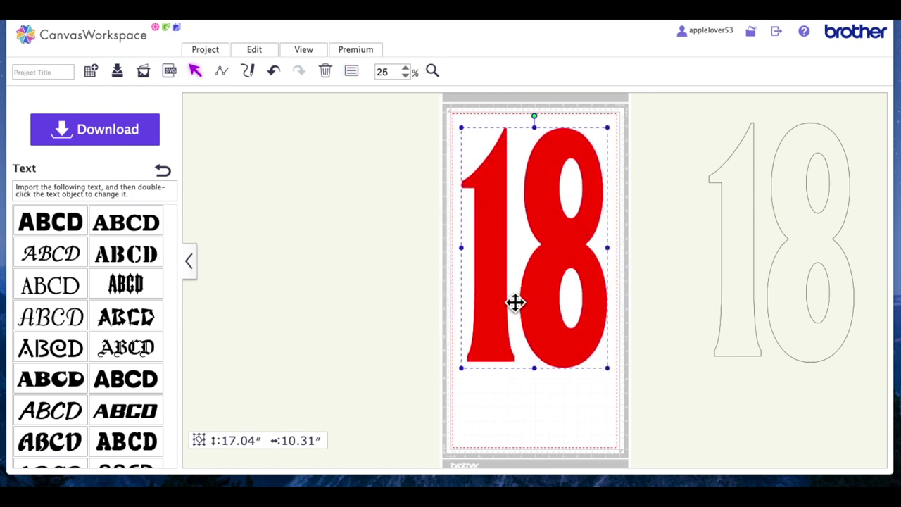
- Create a 0.4-inch outward, round offset line around the 18, including inner holes
click(256, 50)
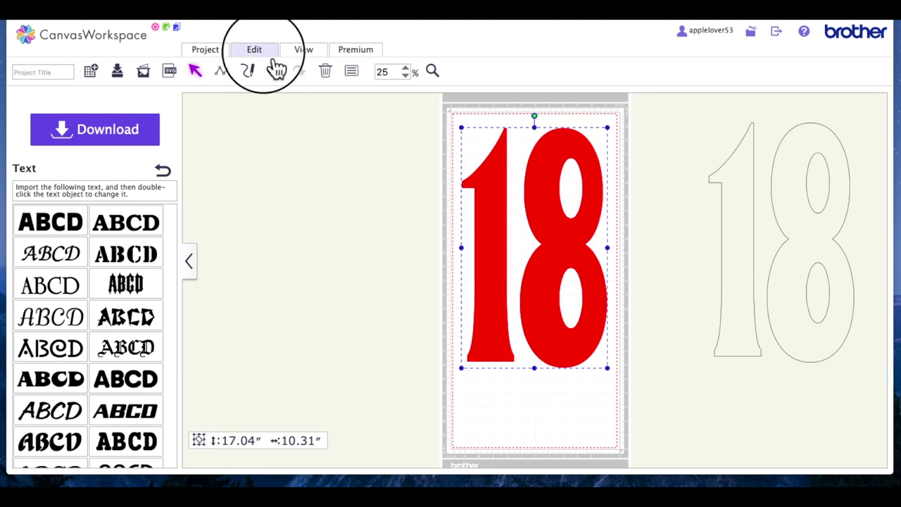
click(445, 139)
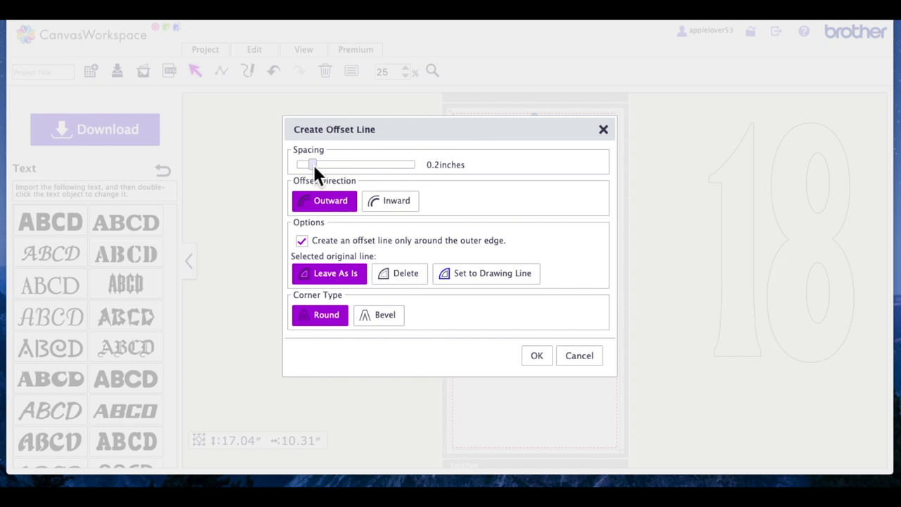
drag(313, 163, 334, 163)
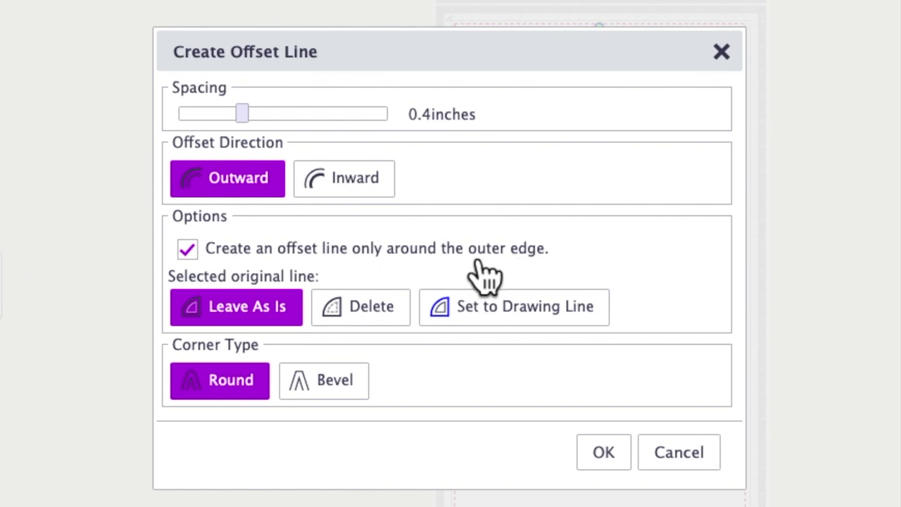
click(208, 265)
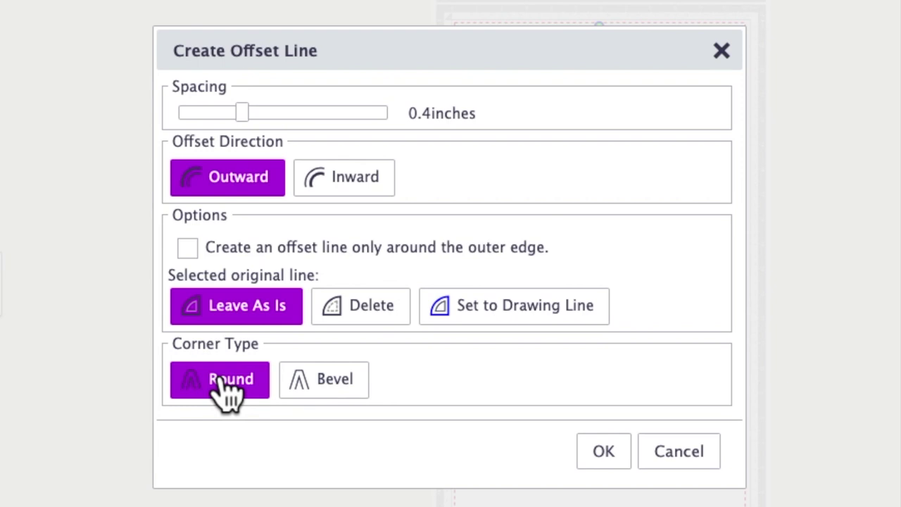
click(615, 451)
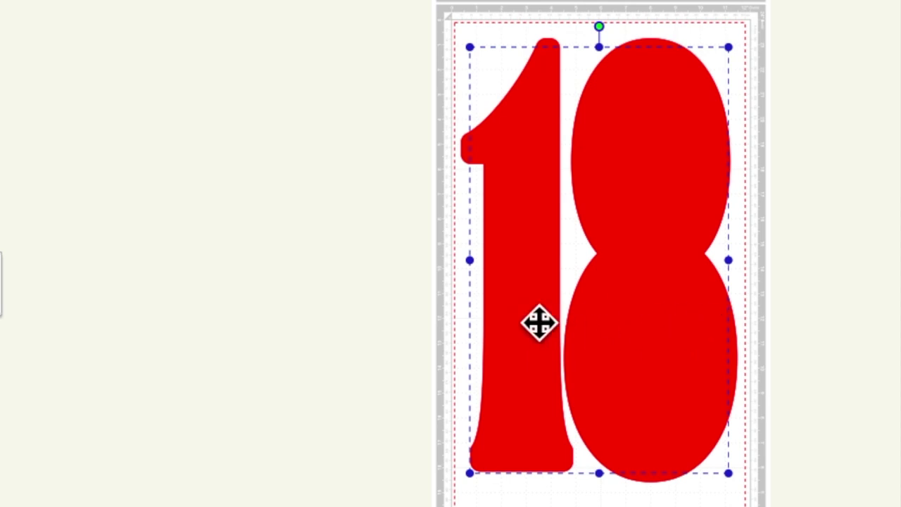
click(384, 320)
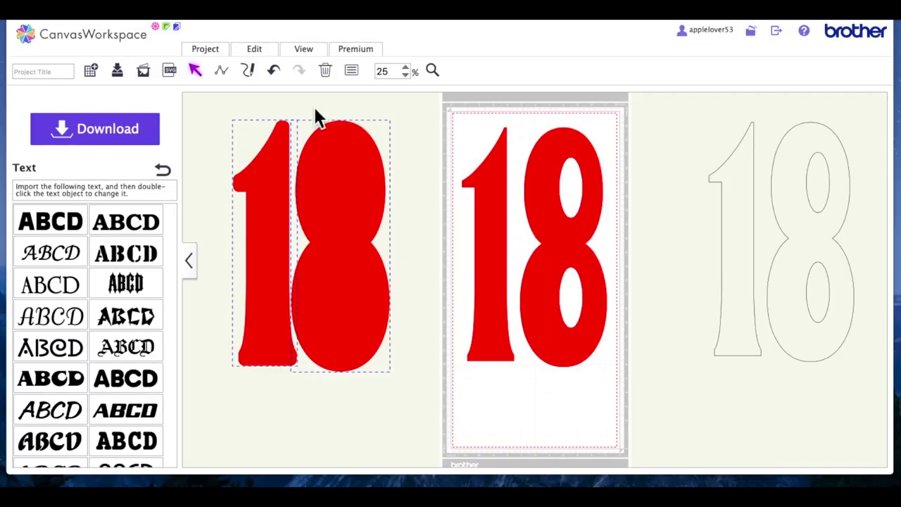
- Give the offset 18 a black fill and black outline
click(360, 73)
click(284, 138)
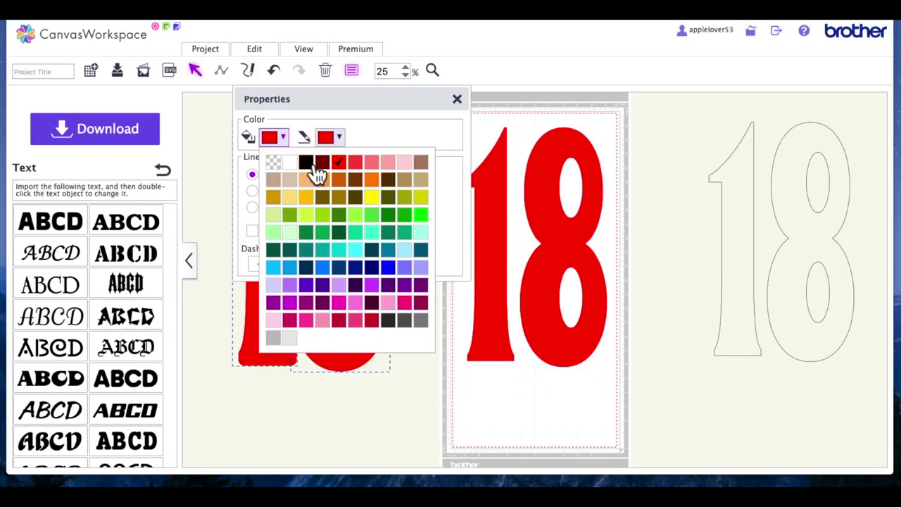
click(313, 161)
click(339, 137)
click(363, 161)
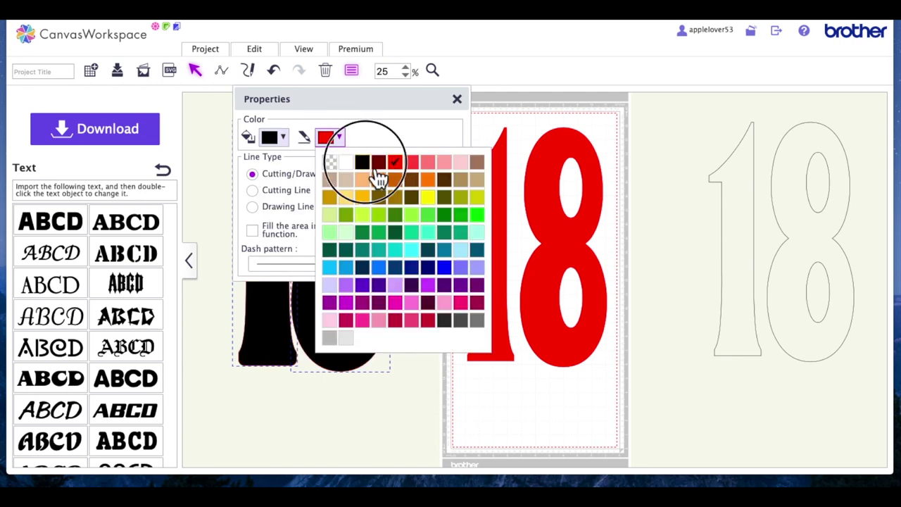
click(457, 98)
click(418, 169)
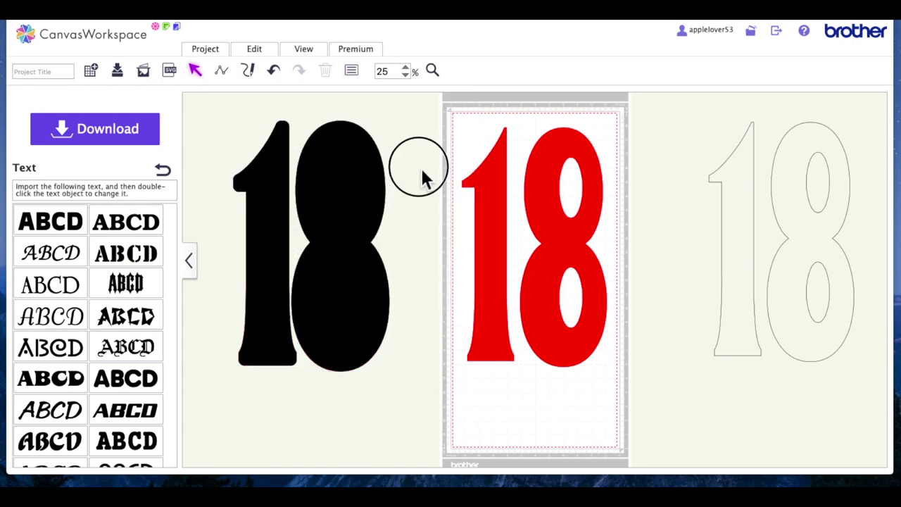
- Make the offset 8's fill transparent, leaving only its outline
click(348, 167)
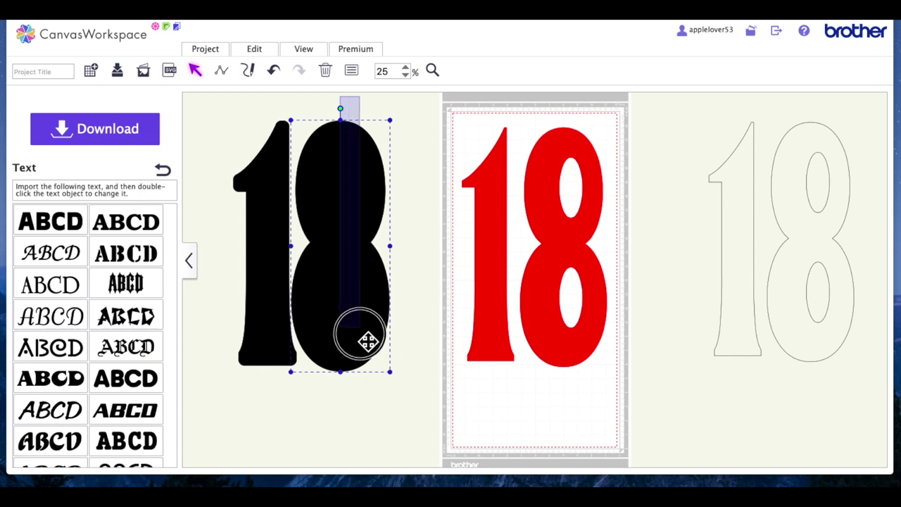
click(351, 71)
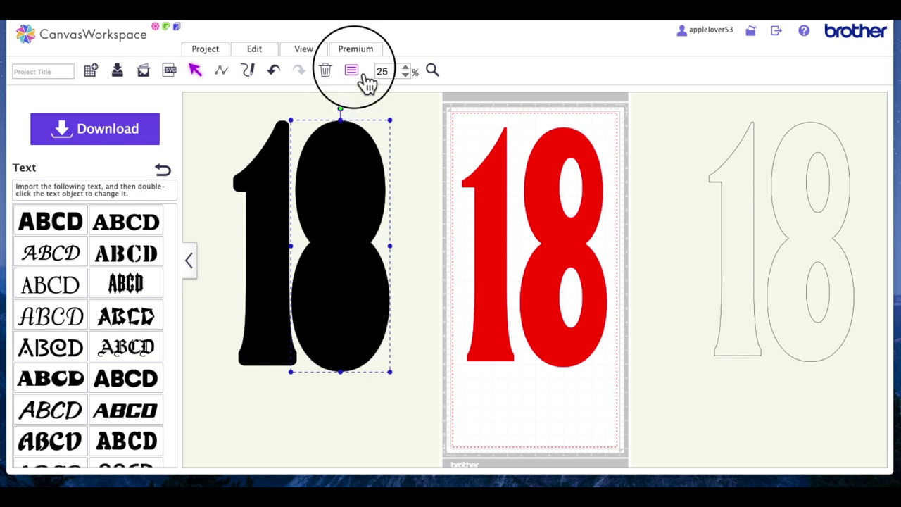
click(283, 138)
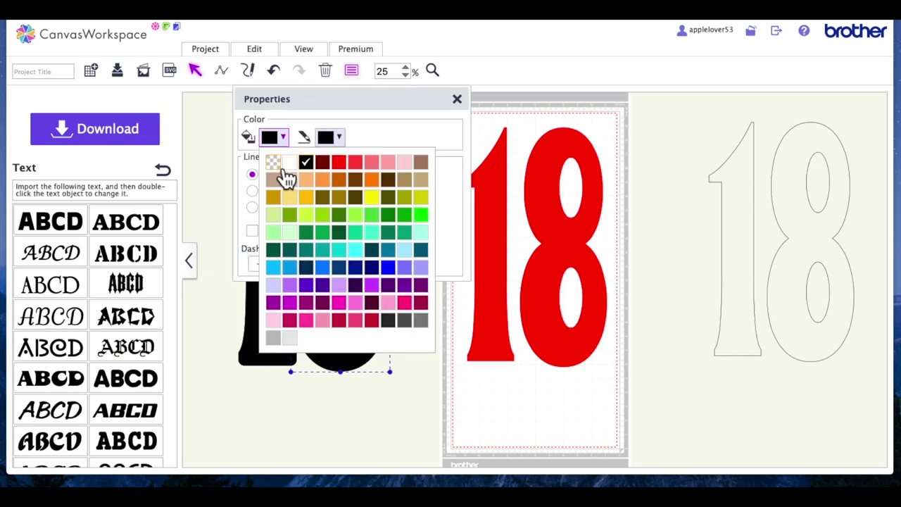
click(275, 162)
click(457, 98)
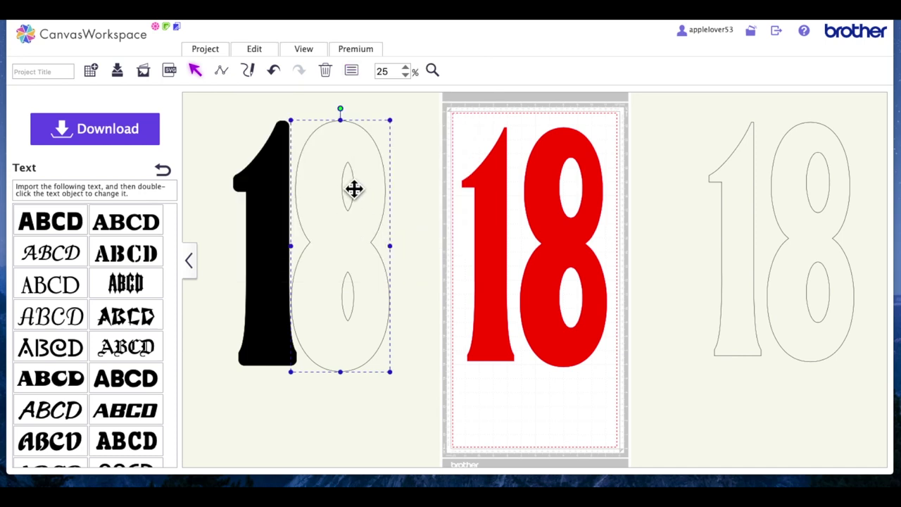
click(412, 195)
click(355, 196)
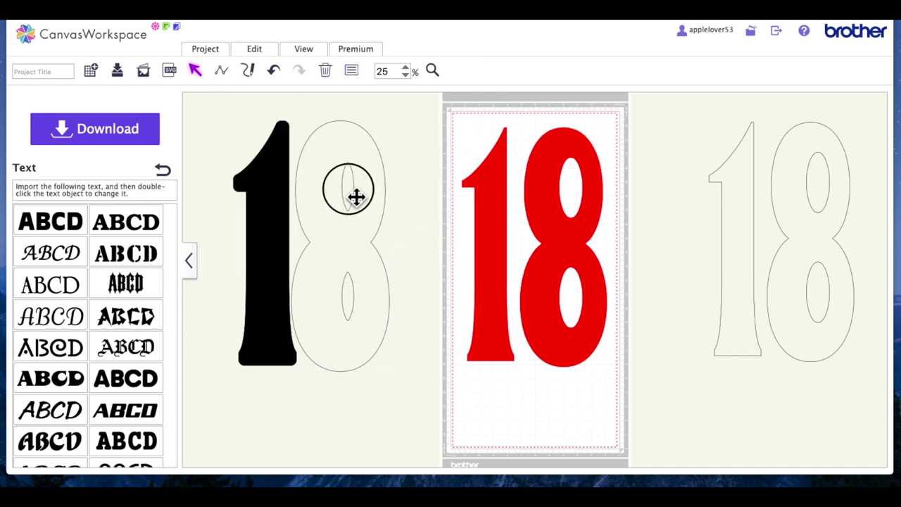
click(405, 195)
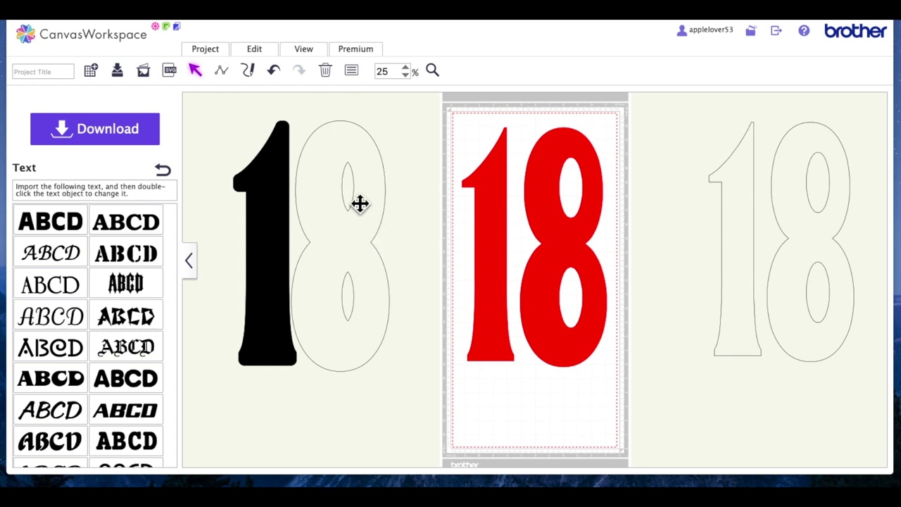
drag(359, 259, 357, 398)
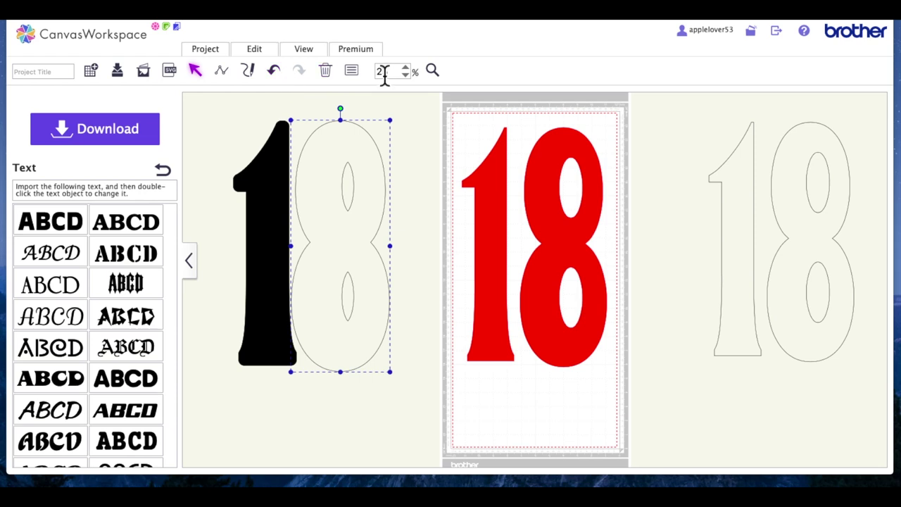
- Fill the outlined 8 solid black again
click(352, 70)
click(275, 137)
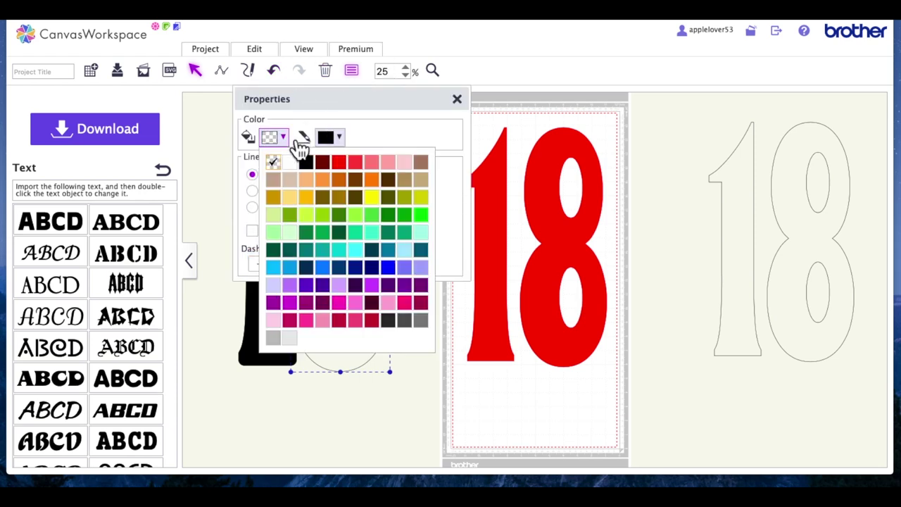
click(307, 162)
click(457, 100)
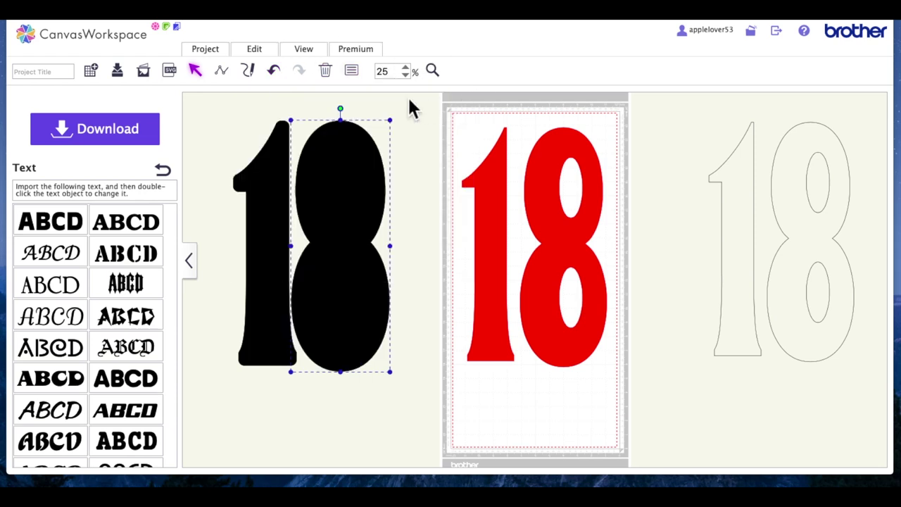
- Subtract the inner holes from the black 8, then select both black digits together
right_click(356, 165)
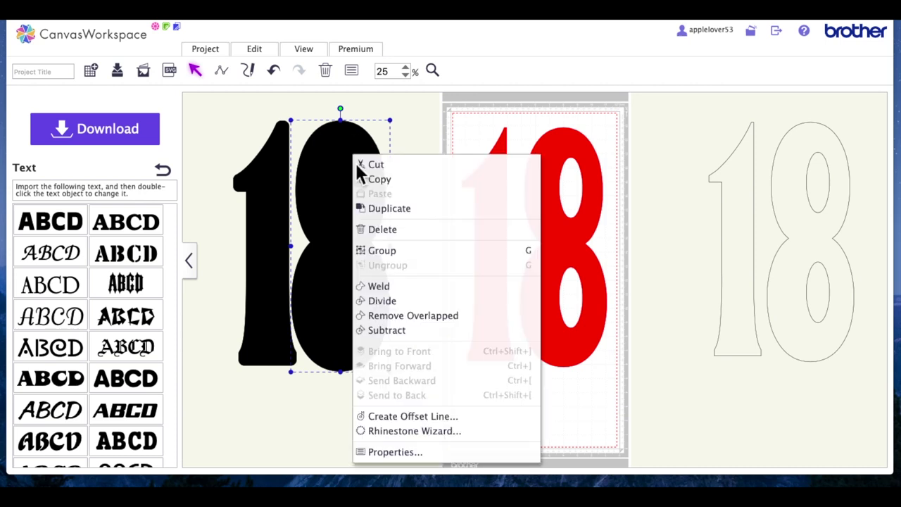
click(390, 333)
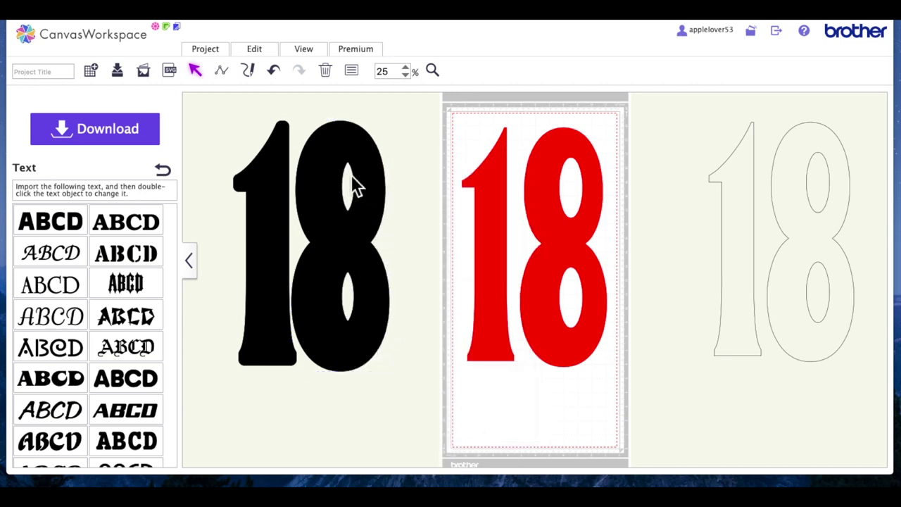
click(308, 191)
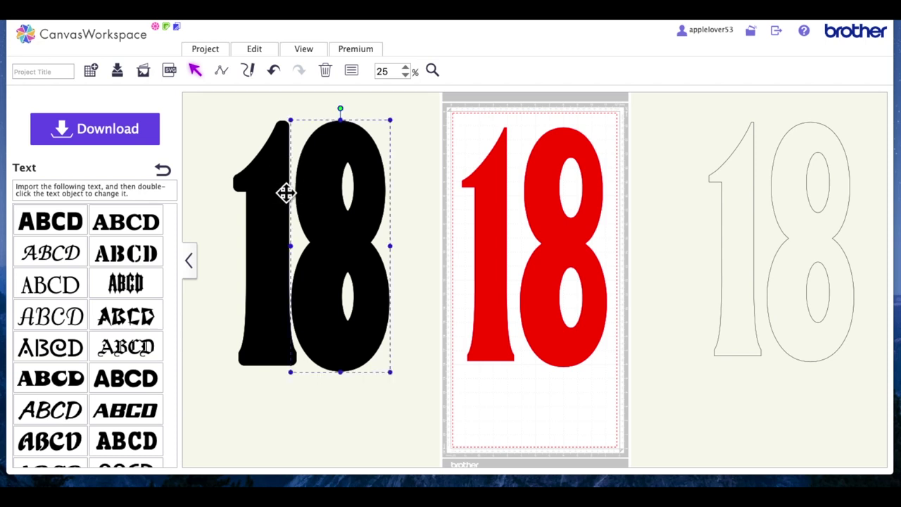
click(276, 194)
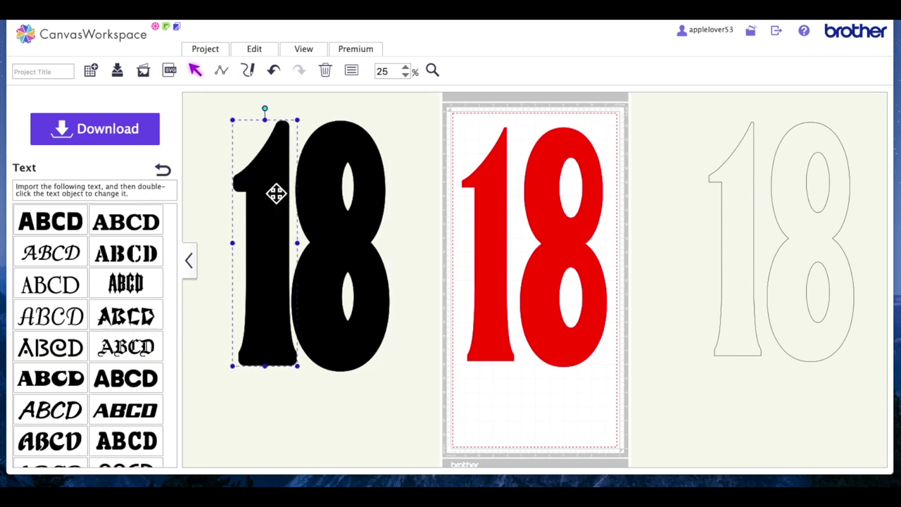
click(405, 205)
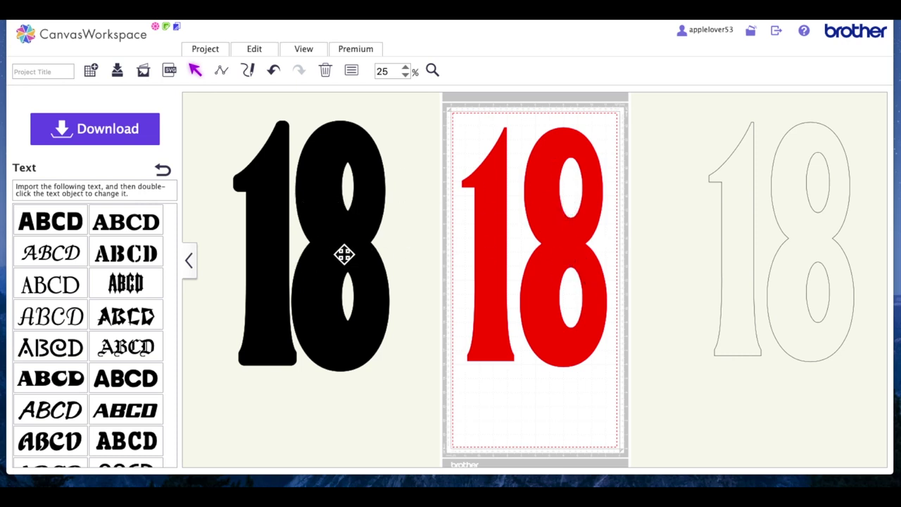
drag(206, 106, 419, 401)
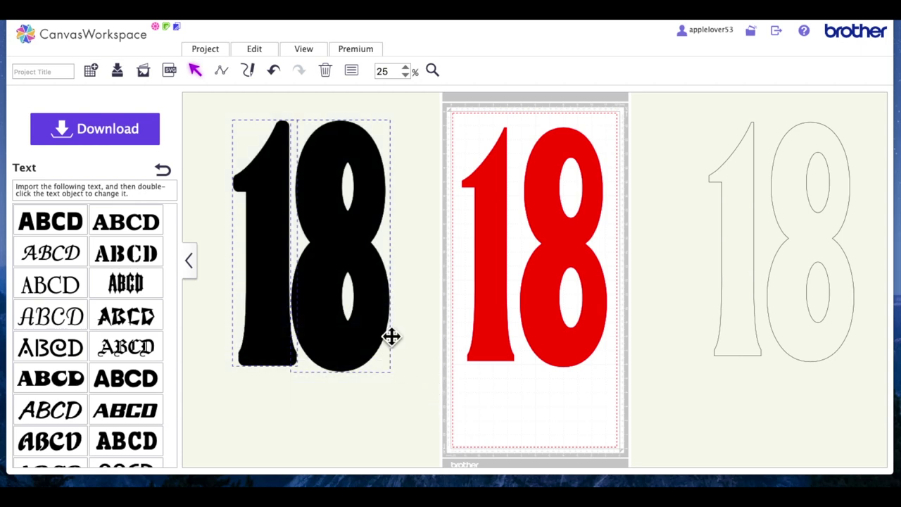
- Group the black 1 and 8 and drag the black 18 onto the red 18
right_click(350, 237)
click(394, 253)
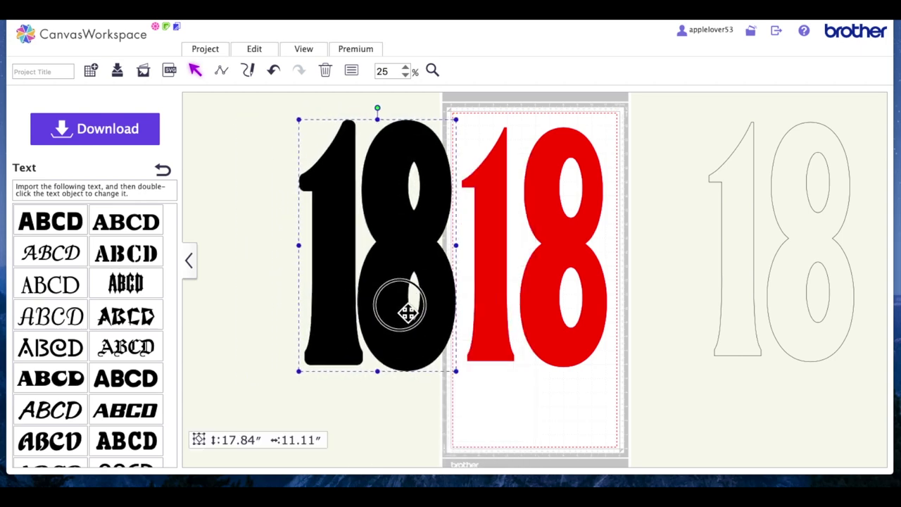
drag(409, 312, 458, 316)
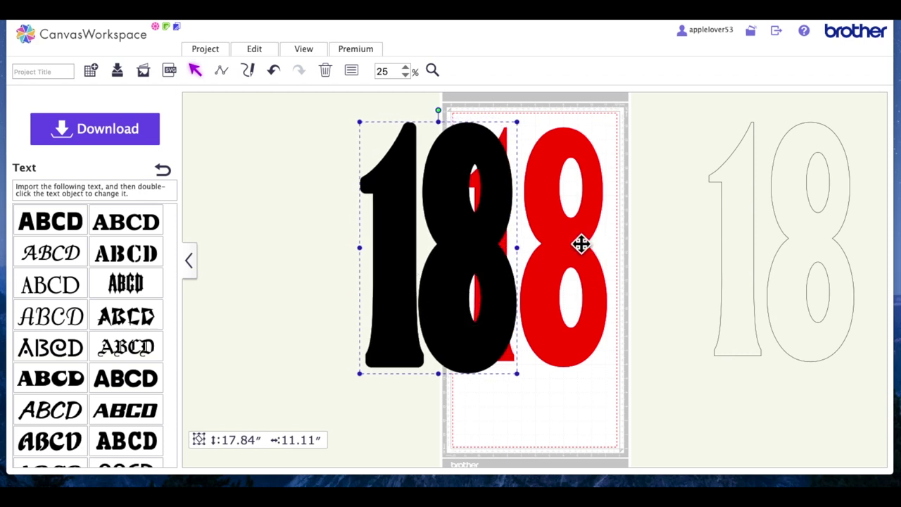
- Send the black 18 to the back, offset it as a shadow, and select both 18s
right_click(447, 240)
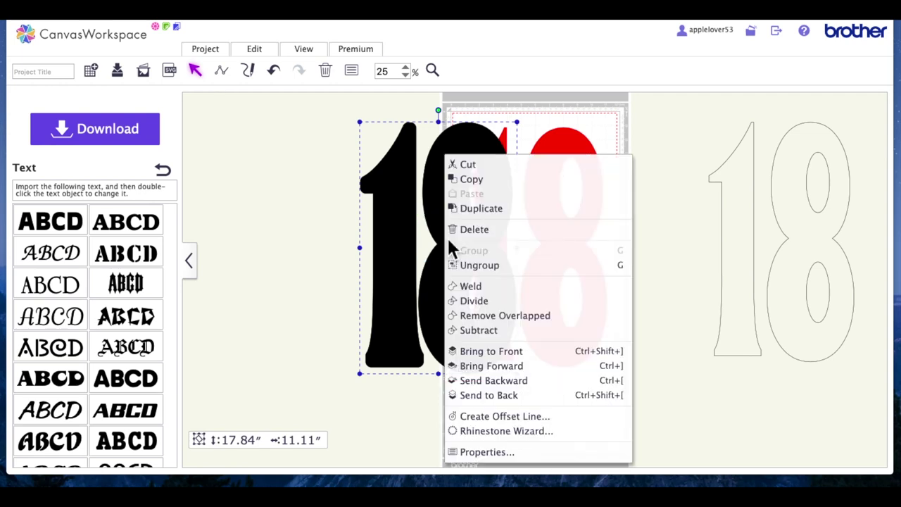
click(519, 395)
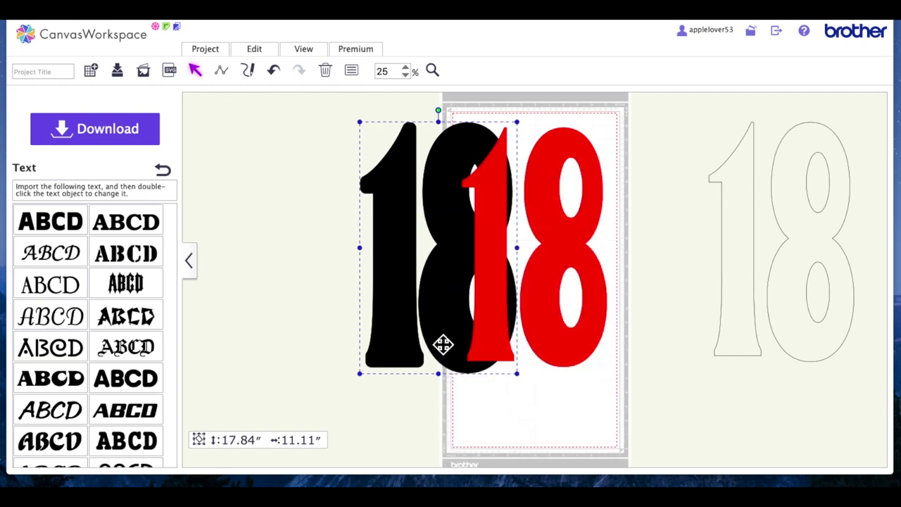
drag(407, 363, 488, 364)
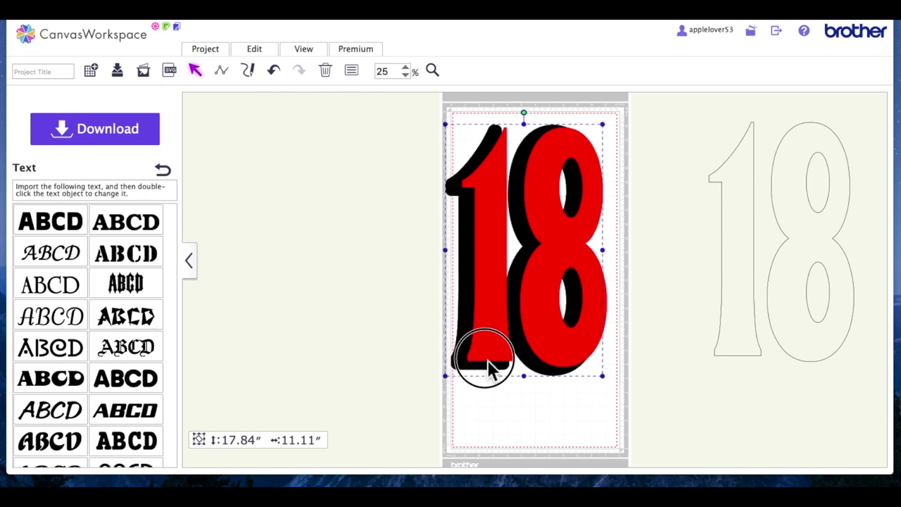
click(388, 357)
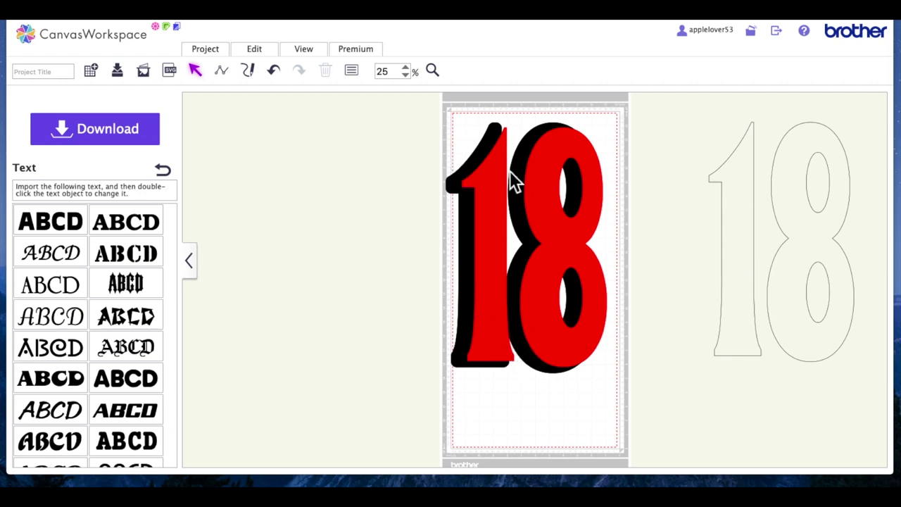
drag(415, 104, 653, 441)
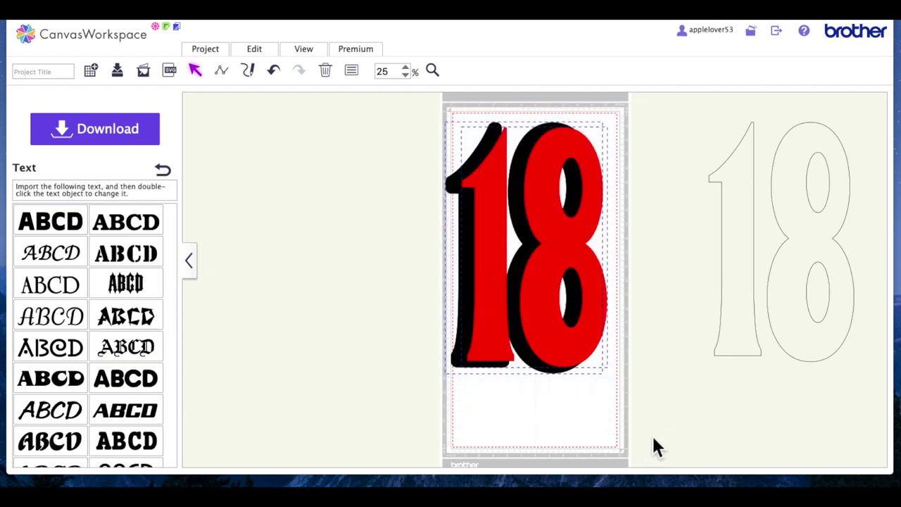
- Apply Remove Overlapped to trim the black 18, then move the red 8 off the mat to the left
right_click(539, 195)
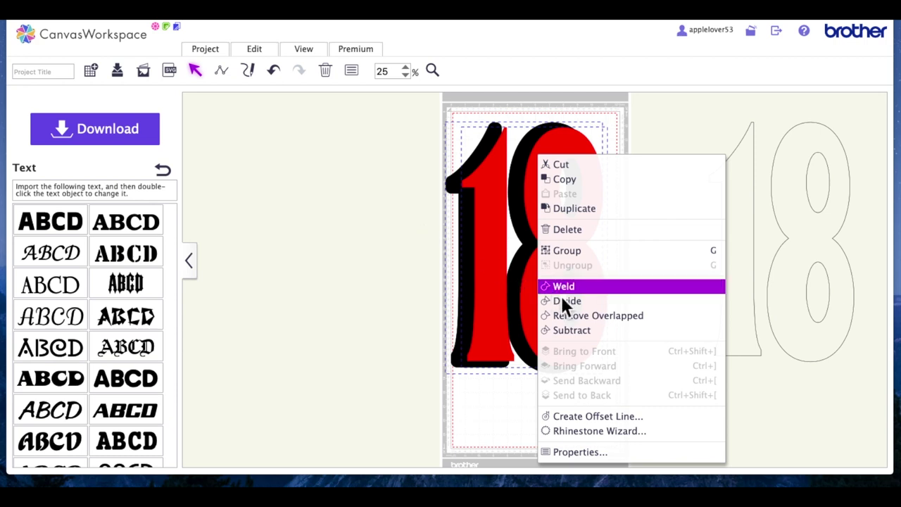
click(608, 317)
drag(560, 262, 346, 260)
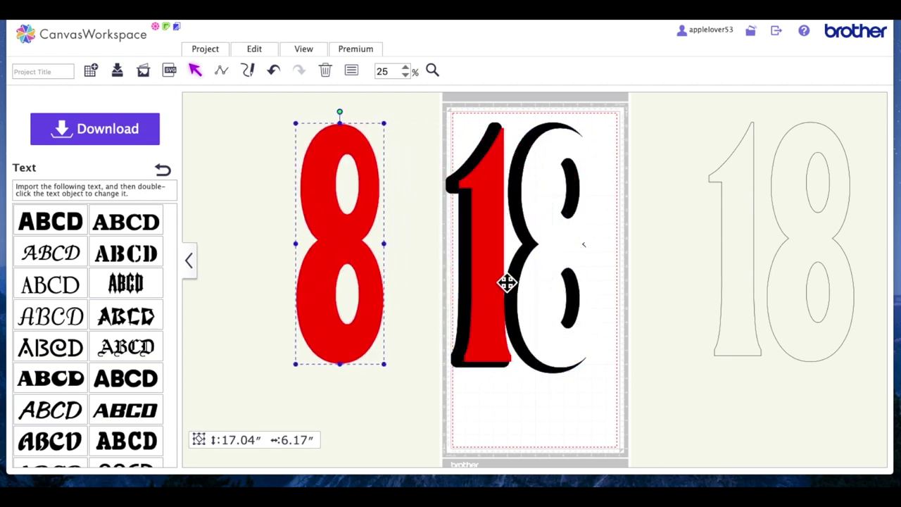
- Move the red 1 off the mat beside the red 8
drag(499, 278, 258, 271)
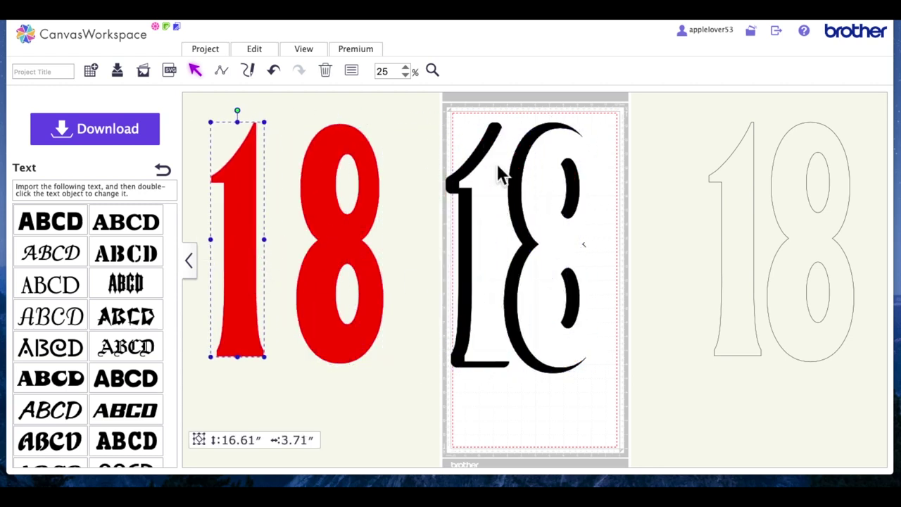
click(520, 179)
click(477, 171)
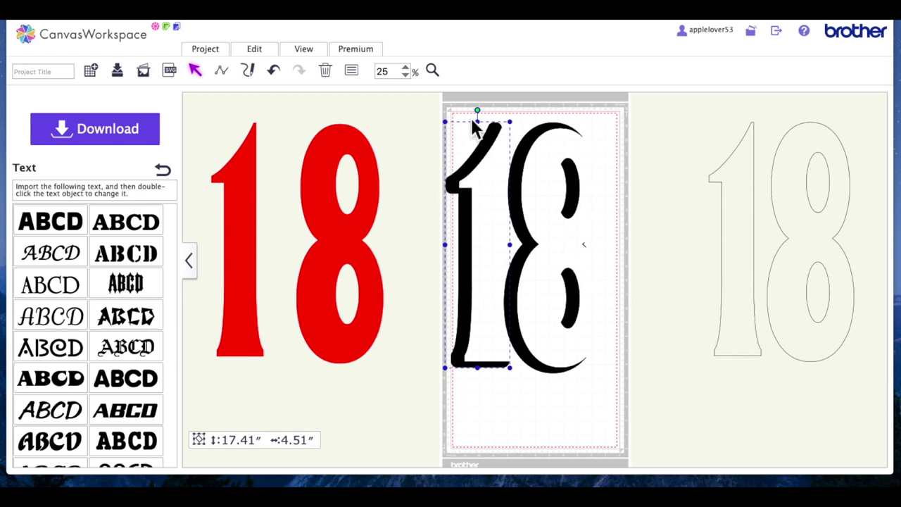
click(450, 113)
- Group the trimmed black 1 and 8 into one shadow shape and reposition it on the mat
drag(416, 107, 636, 414)
right_click(530, 241)
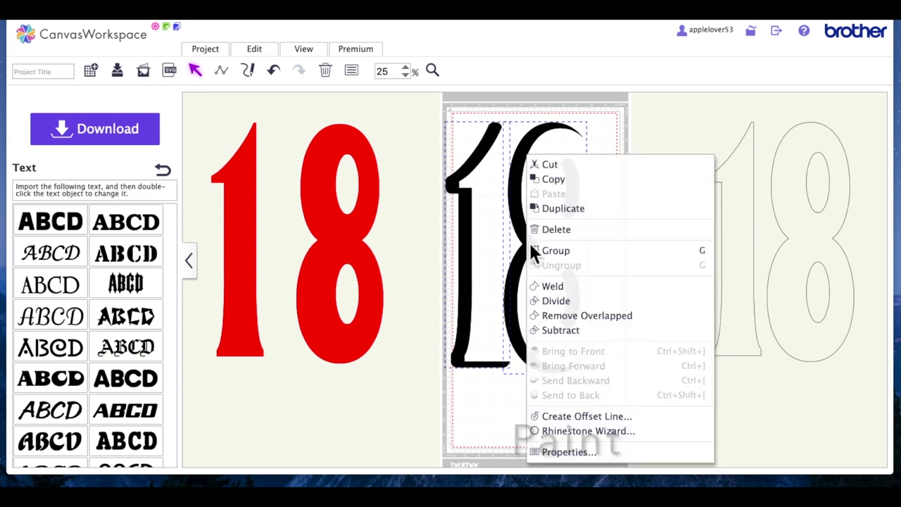
click(571, 250)
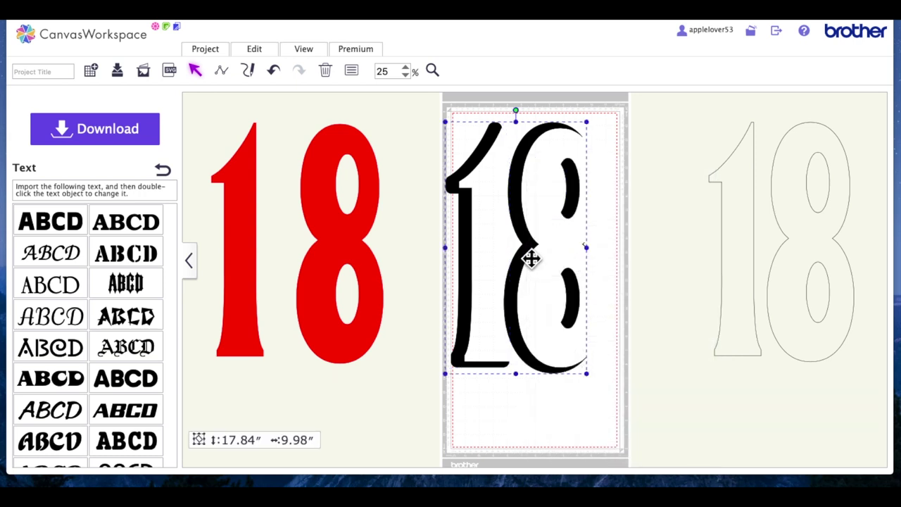
drag(531, 258, 549, 266)
- Delete the loose red 8 and red 1
click(368, 218)
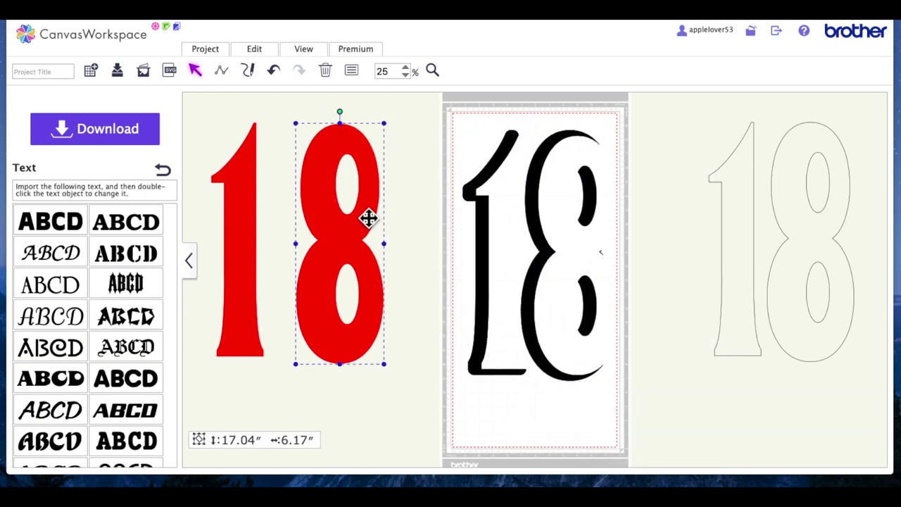
key(Delete)
click(246, 210)
key(Delete)
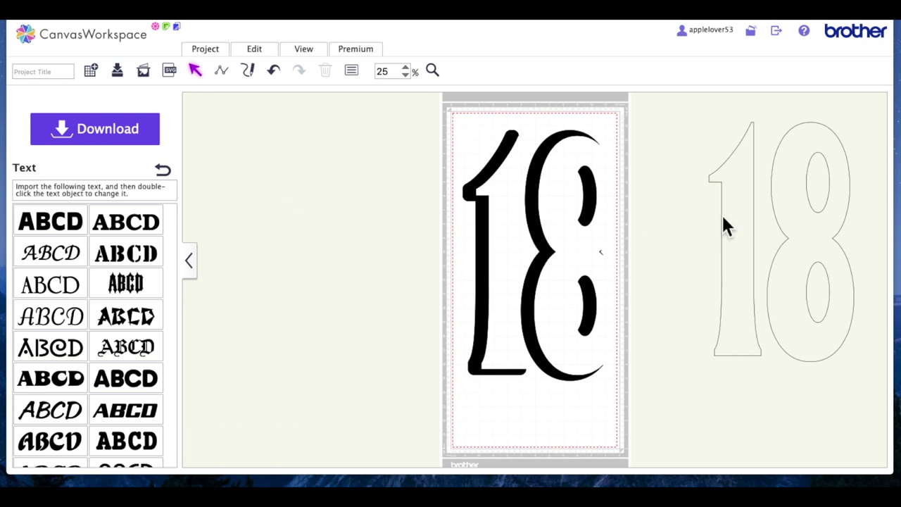
- Move the right-hand 18 and set both its fill colour and line colour to red
drag(820, 226, 766, 243)
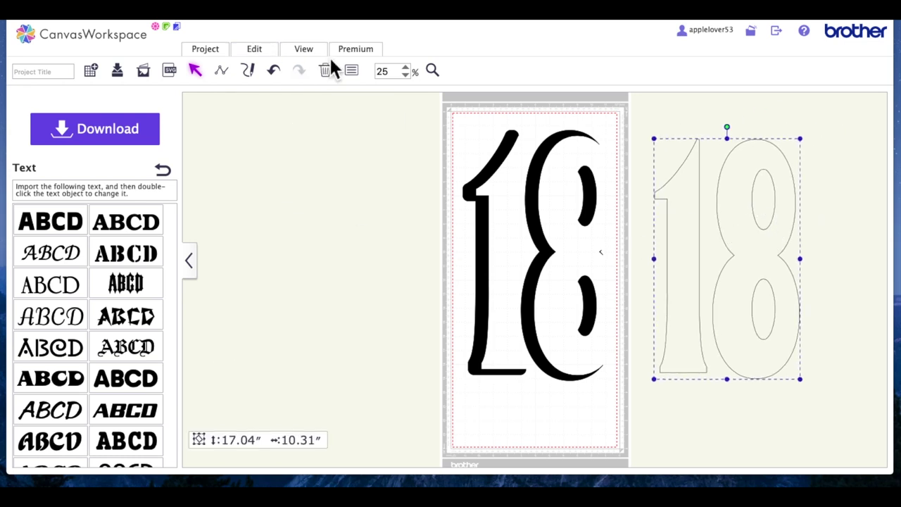
click(351, 71)
click(276, 221)
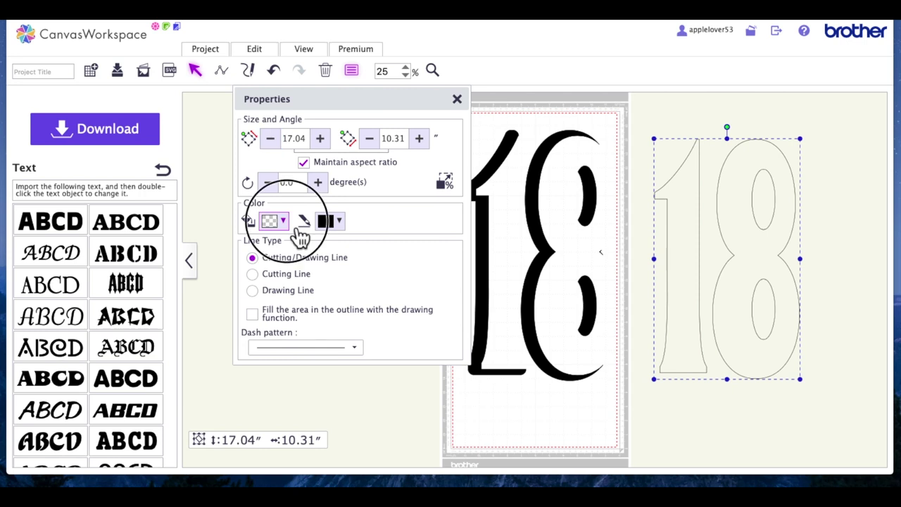
click(349, 245)
click(340, 221)
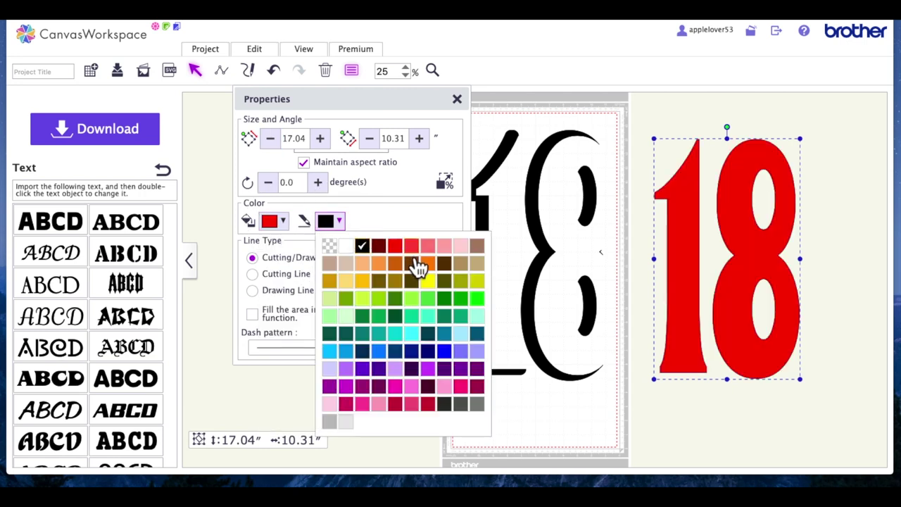
click(407, 247)
click(457, 99)
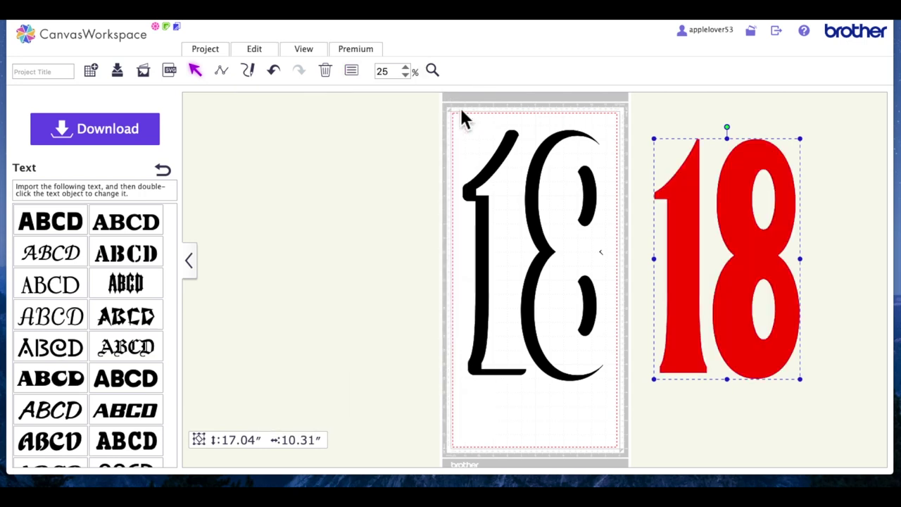
click(548, 145)
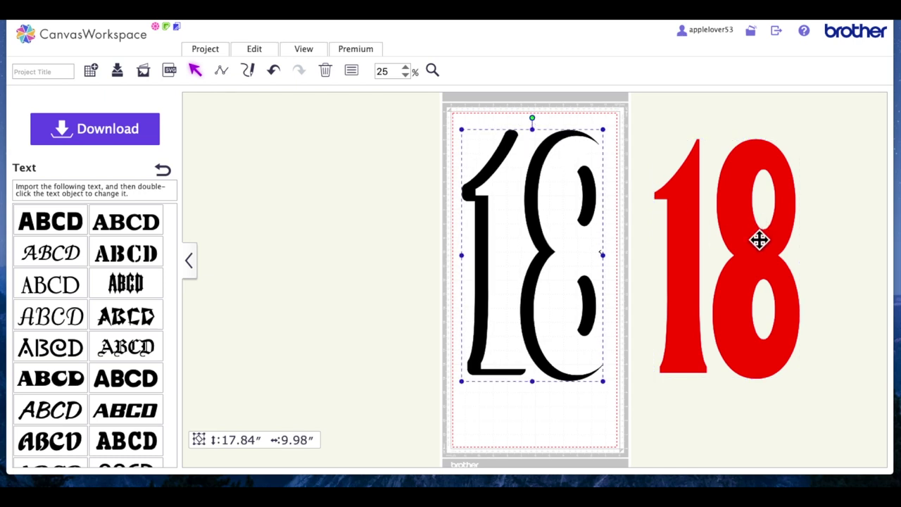
- Add a Basic shapes square, size it 21.44″ × 11.15″ around the black 18, and duplicate it
drag(759, 241, 793, 249)
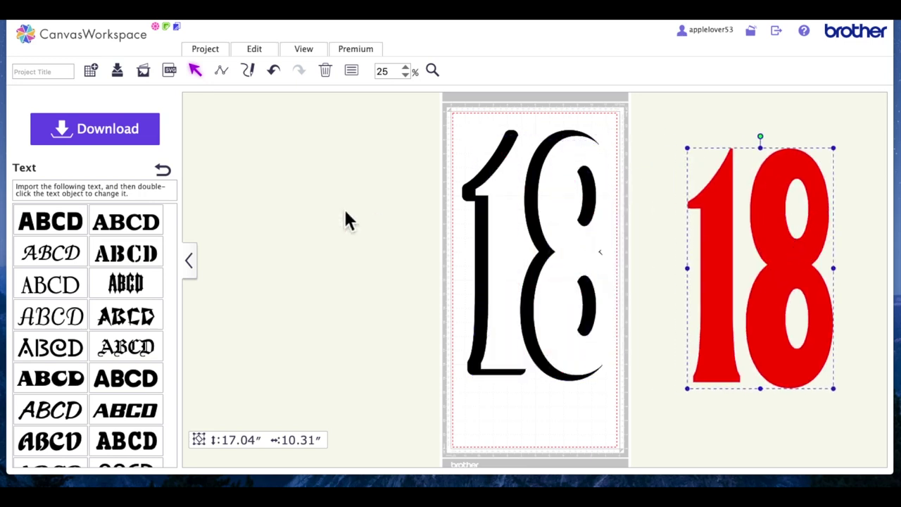
click(166, 171)
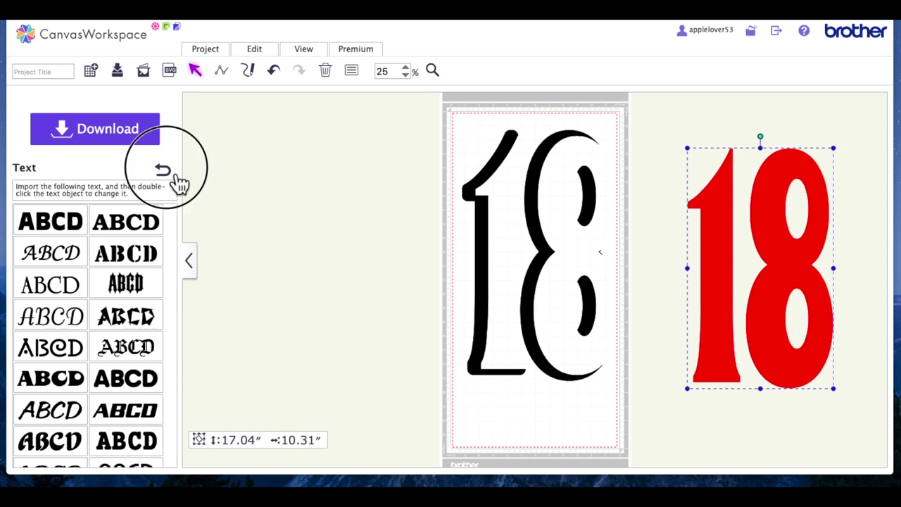
click(96, 226)
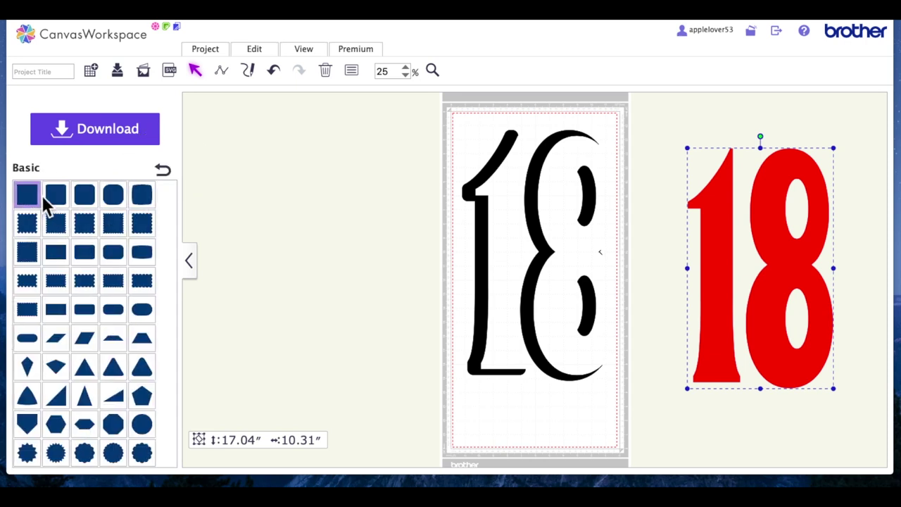
drag(42, 199, 469, 135)
drag(491, 180, 495, 426)
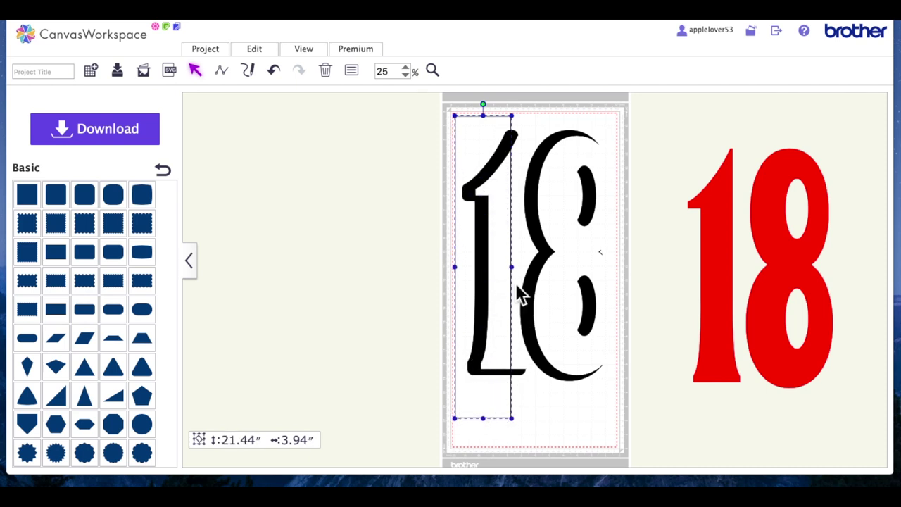
drag(517, 274, 616, 270)
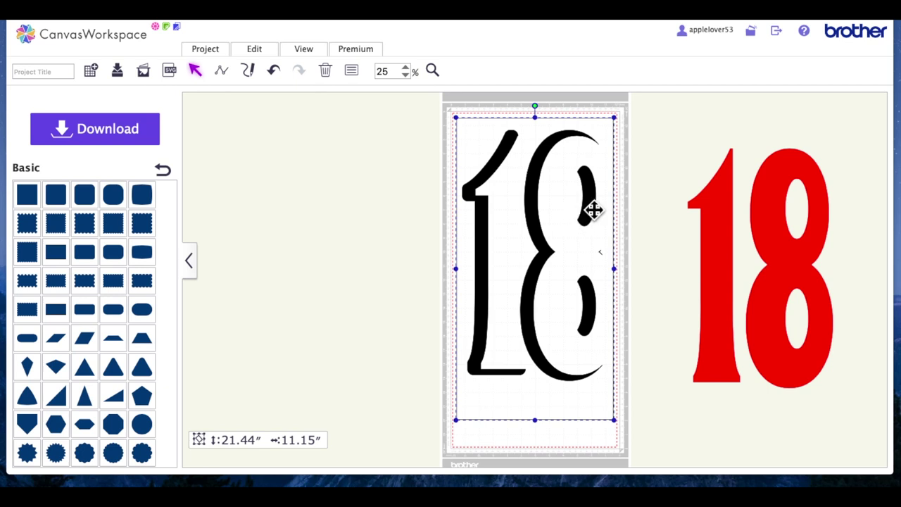
right_click(611, 138)
click(650, 185)
- Place the rectangle copy over the red 18 and centre the black 18 in its rectangle
drag(622, 202, 847, 183)
click(407, 138)
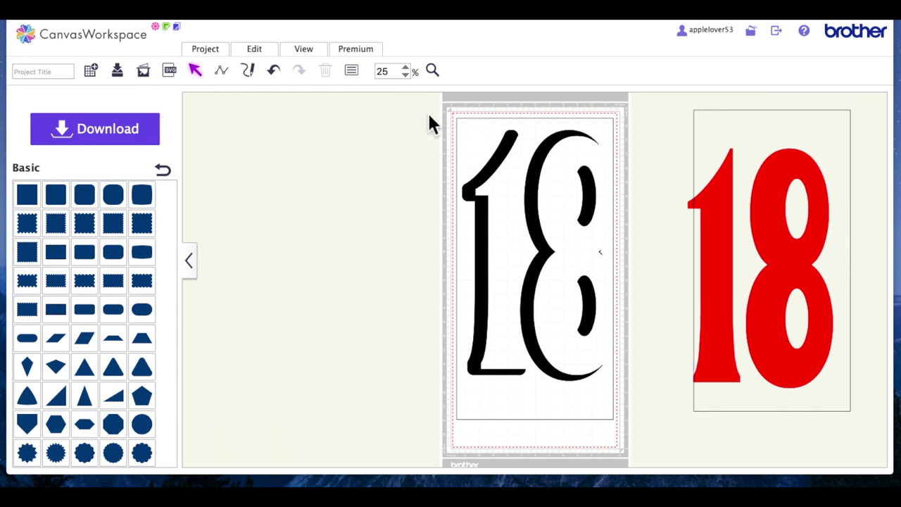
drag(417, 110, 647, 471)
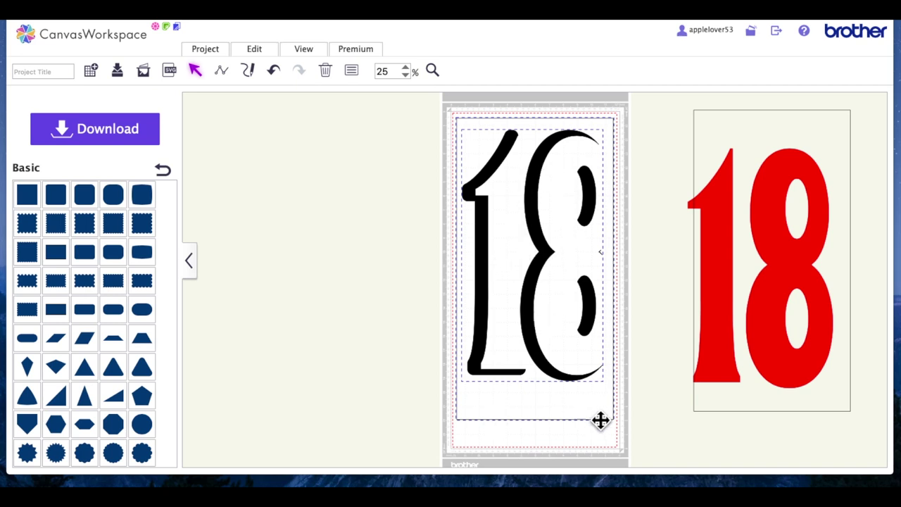
click(254, 49)
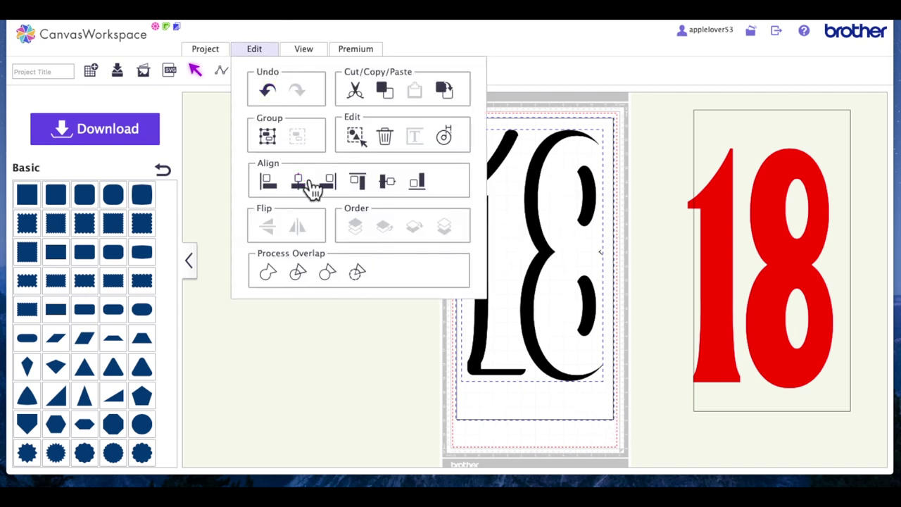
click(310, 192)
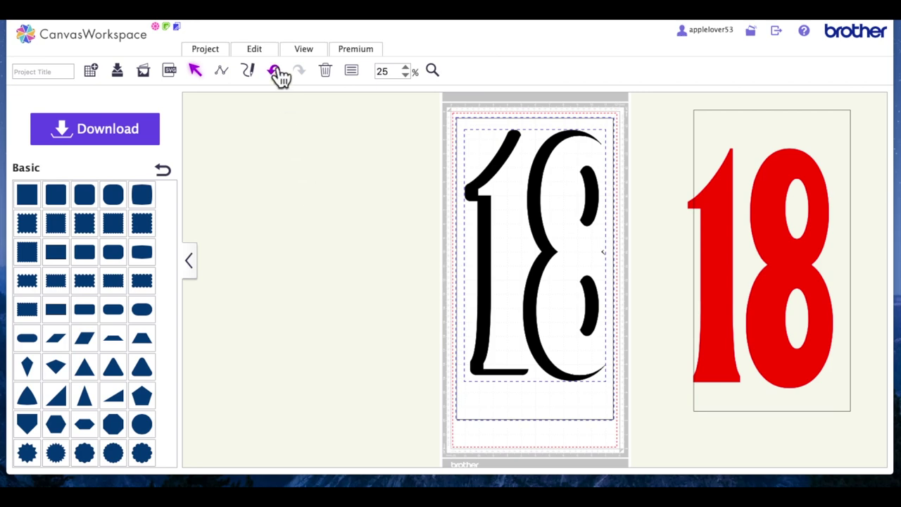
click(256, 49)
click(392, 182)
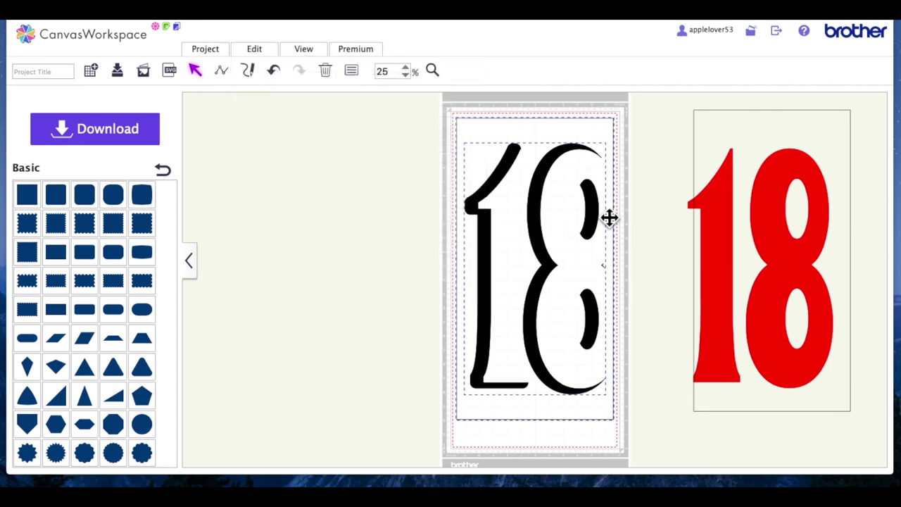
- Group the black 18 with its rectangle and move the group off the mat to the left
right_click(506, 162)
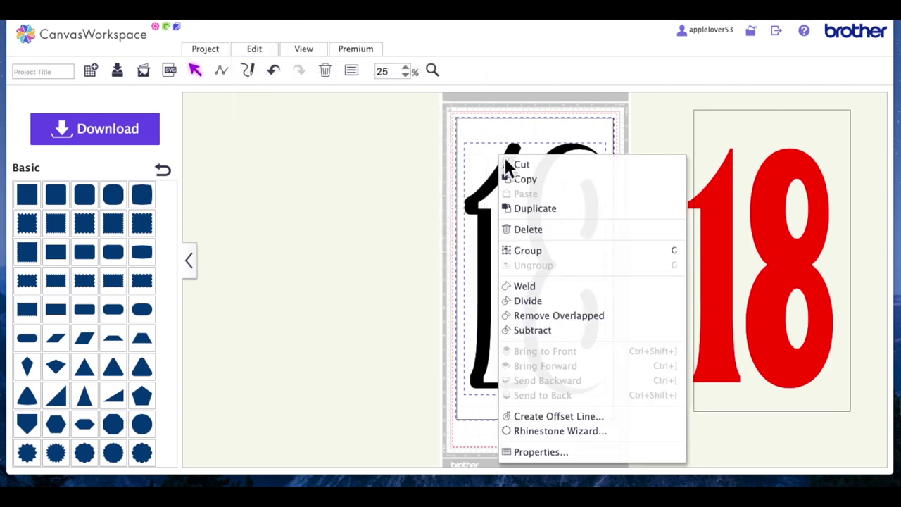
click(557, 251)
drag(547, 208, 334, 210)
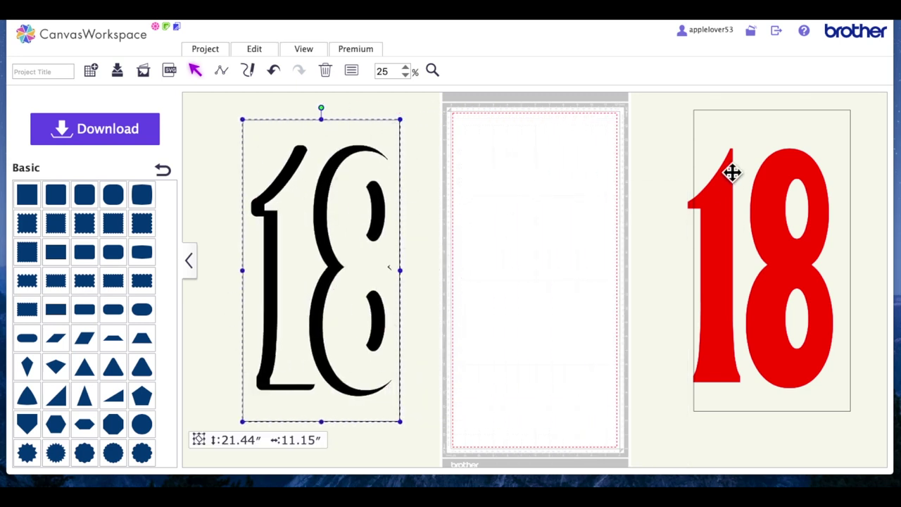
- Centre the red 18 in its rectangle, group them, and bring the black group back onto the mat
drag(678, 106, 884, 425)
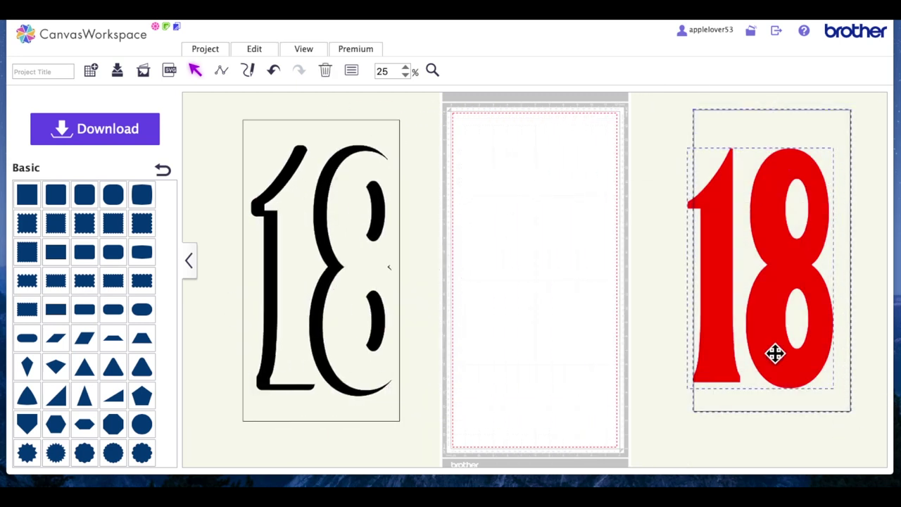
click(269, 55)
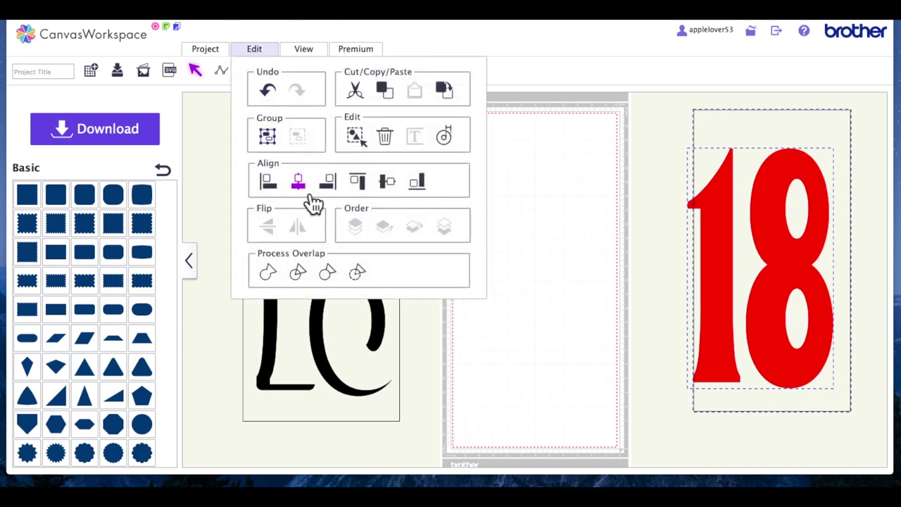
click(308, 187)
click(269, 54)
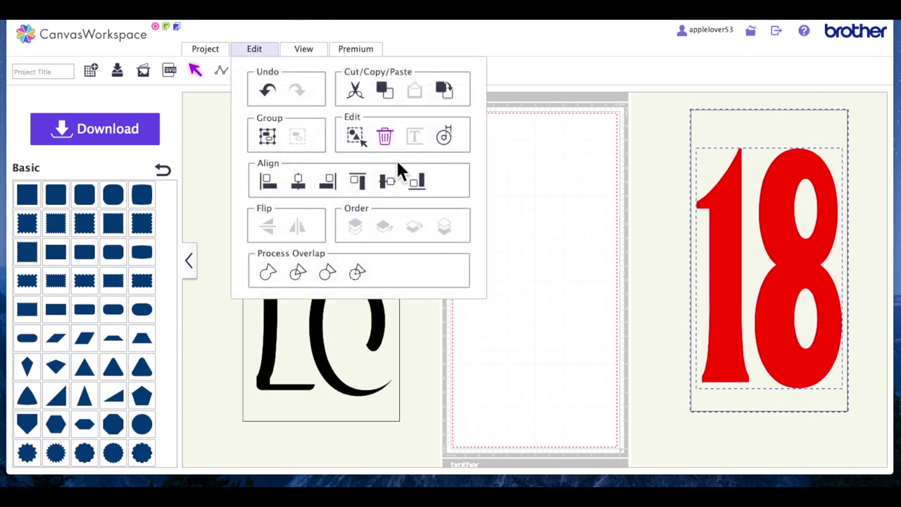
click(404, 190)
right_click(788, 228)
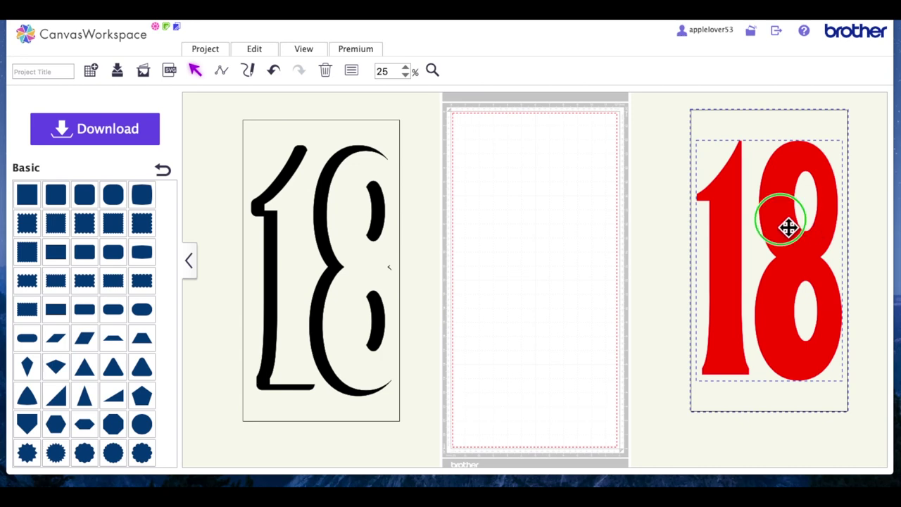
click(786, 251)
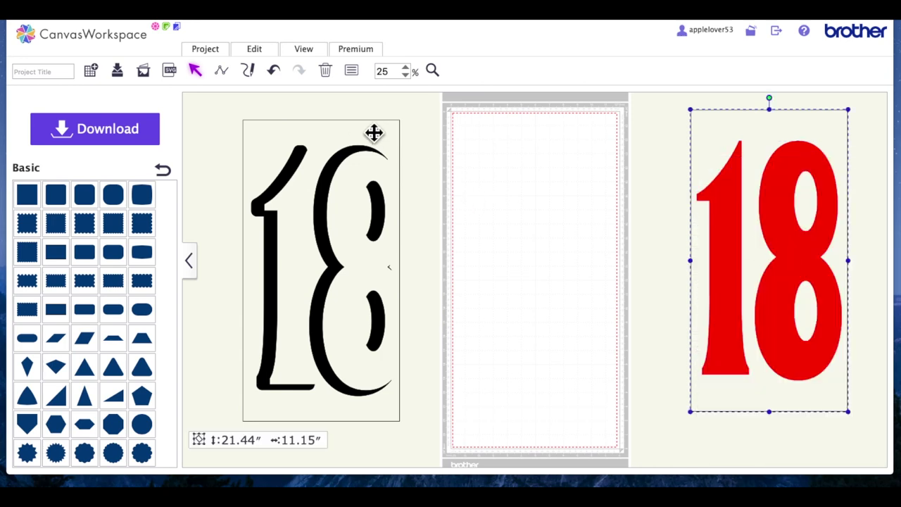
drag(373, 132, 607, 136)
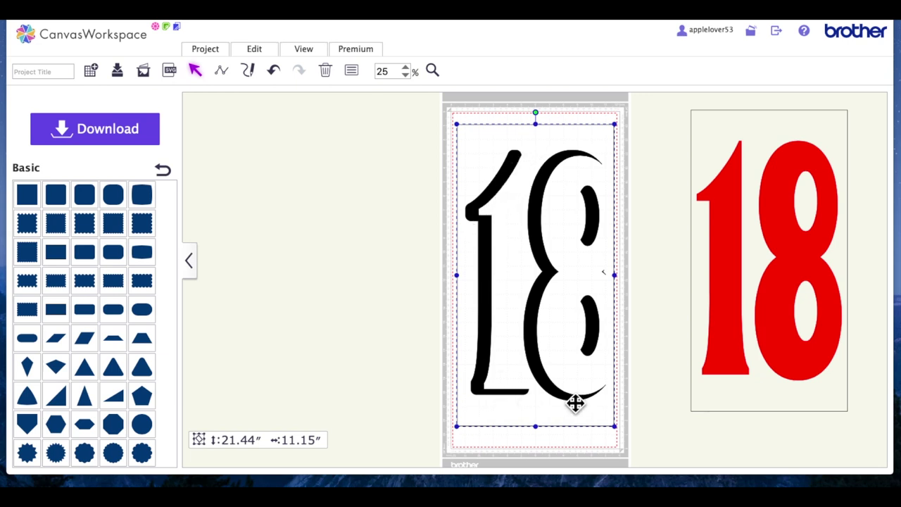
- Lay the 21.44″ × 11.15″ red 18 group over the black 18 on the mat
click(781, 241)
mouse_move(781, 241)
mouse_down()
mouse_move(780, 258)
mouse_move(775, 251)
mouse_up()
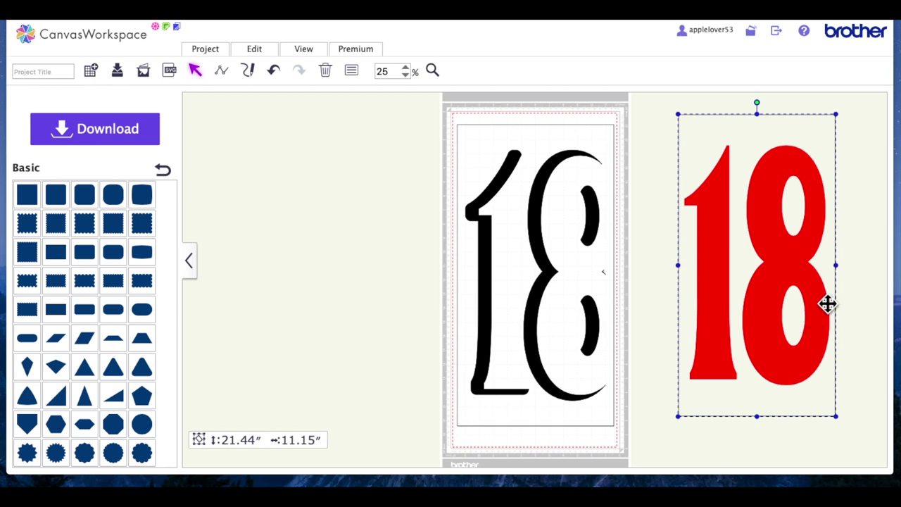
drag(828, 305, 622, 312)
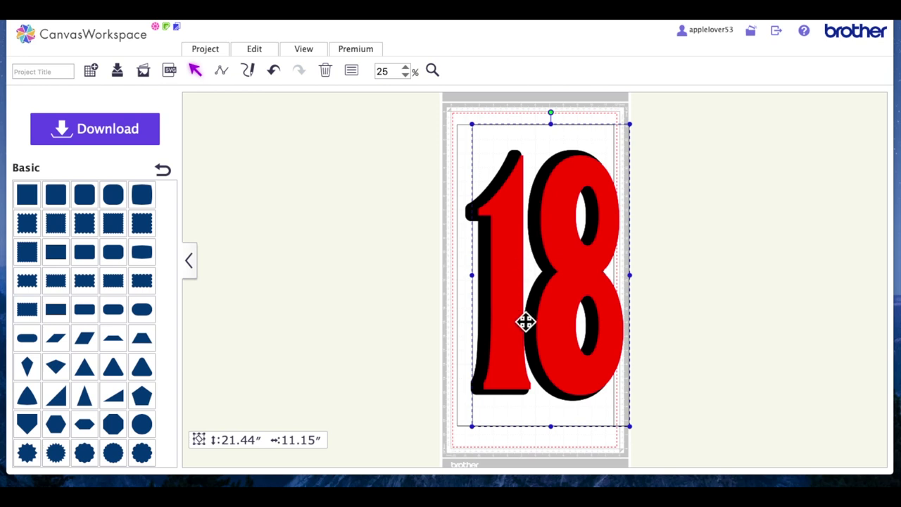
- Shift the red 18 up and left so it covers most of the black shadow
click(718, 272)
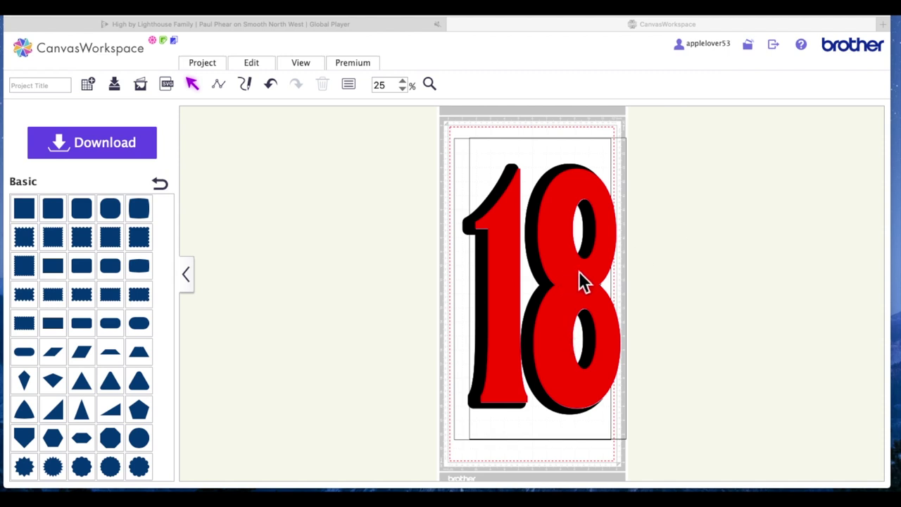
drag(603, 283, 577, 276)
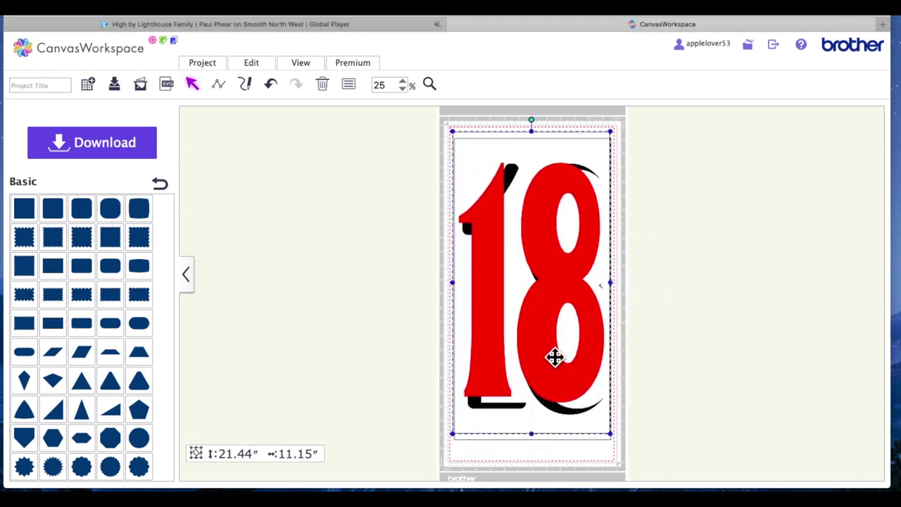
click(55, 86)
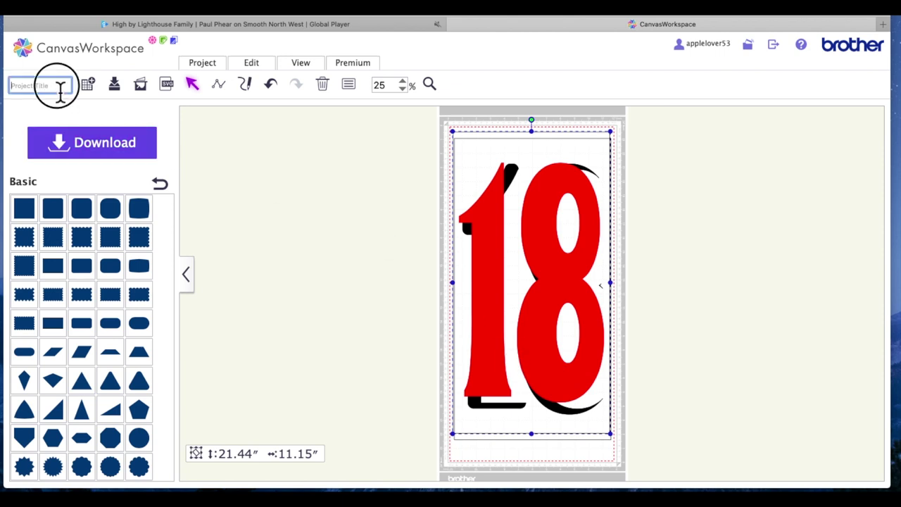